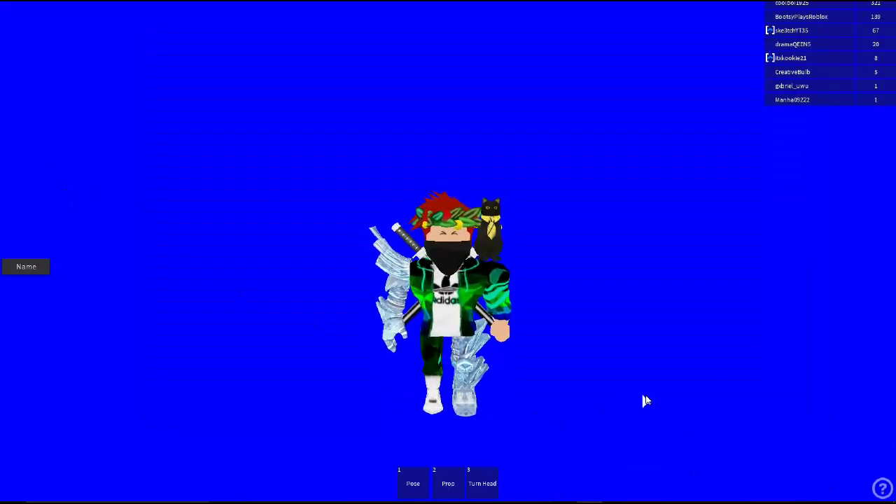
Step: Pose the avatar with the right arm stretched out sideways and the right leg kicked out using the Pose tool
left_click(414, 485)
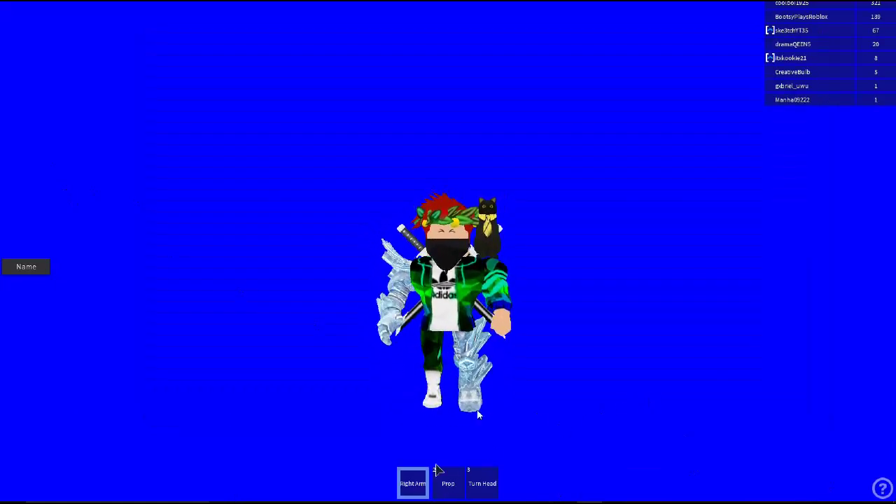
left_click(443, 257)
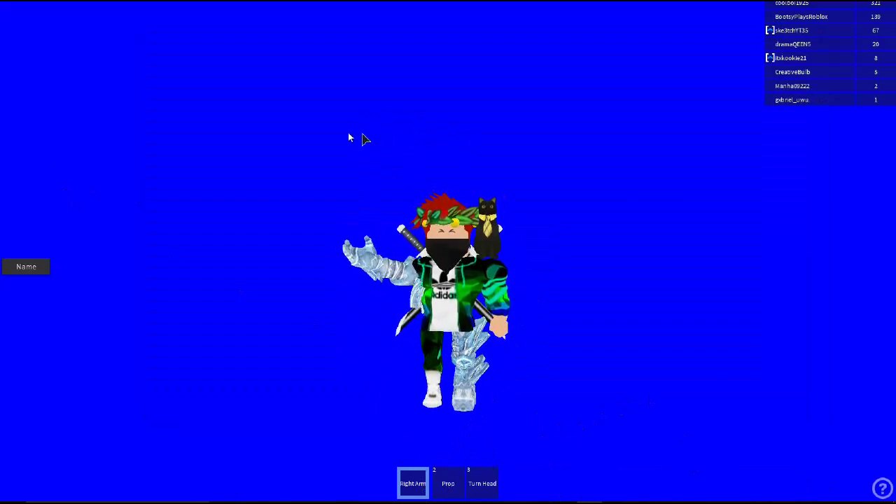
left_click(310, 128)
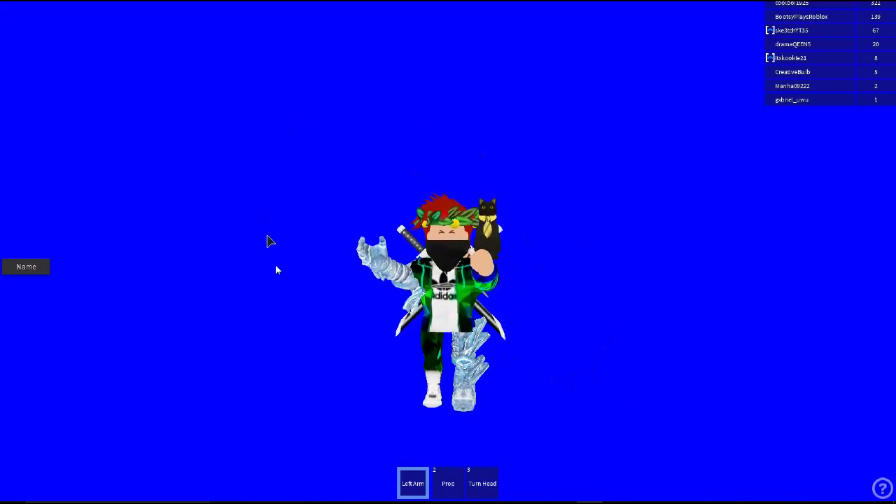
left_click(312, 348)
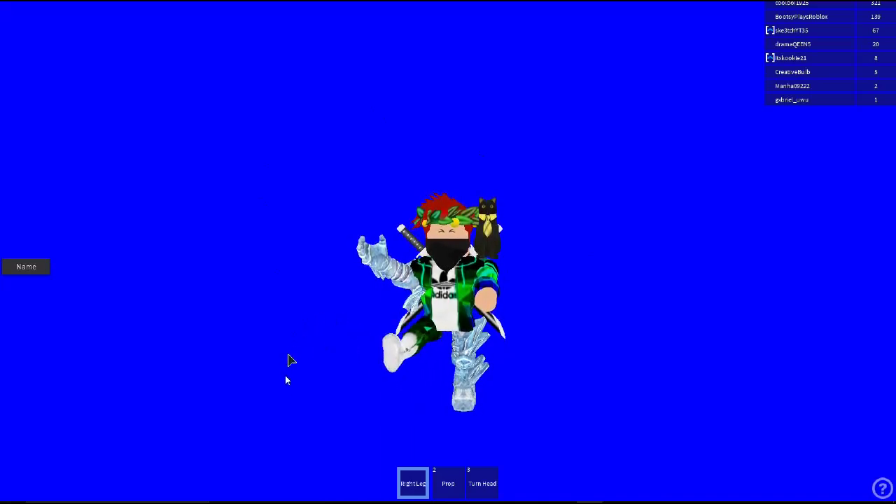
left_click(324, 278)
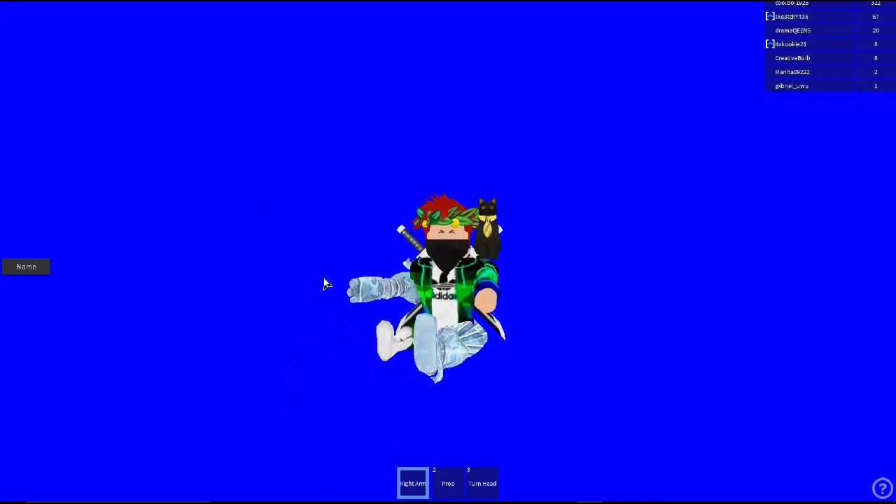
left_click(323, 277)
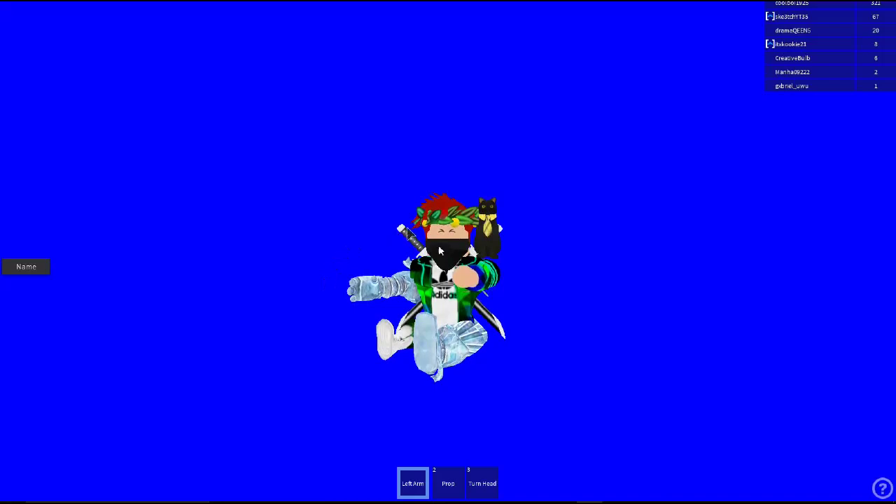
Step: Bring the avatar's left hand in front of the chest, angle the left leg downward, and unequip the Pose tool
left_click(333, 266)
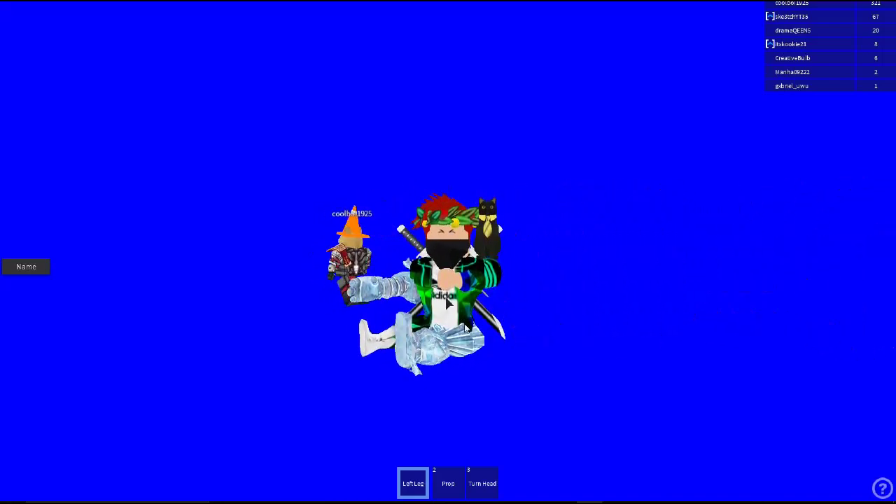
left_click(496, 413)
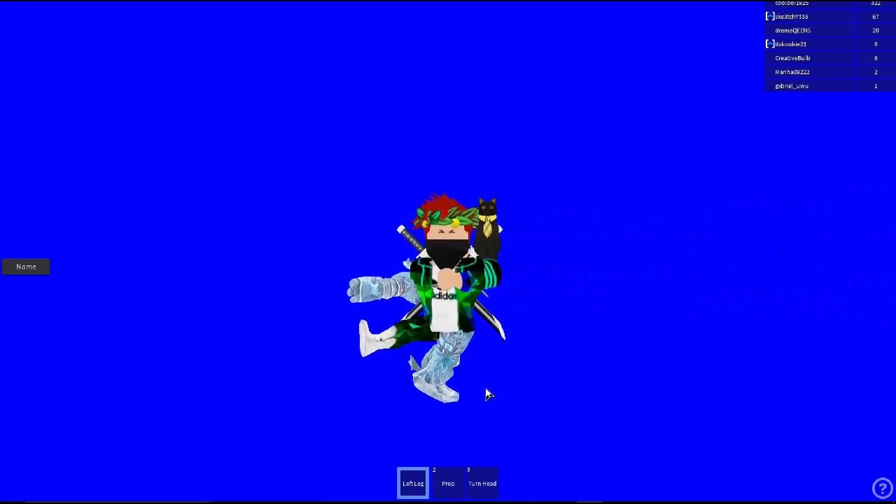
key("1")
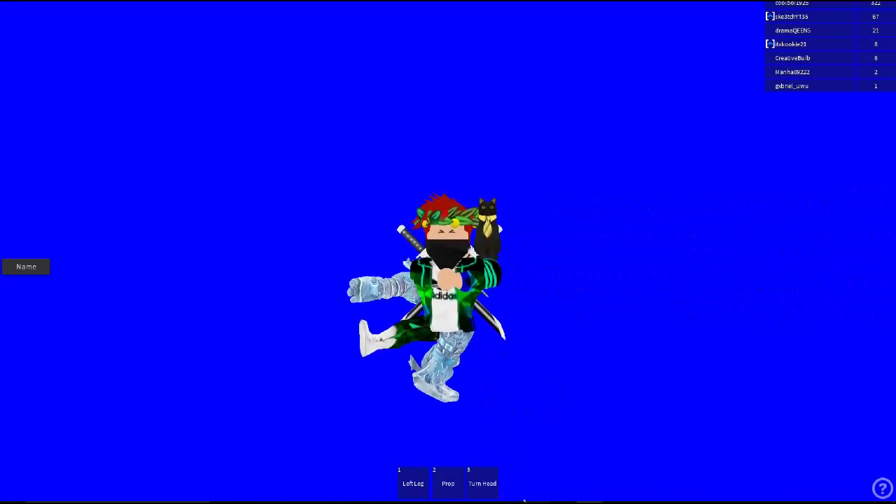
Step: Switch to Notepad and finish the second instruction so it reads "THEN ONCE YOU HAVE YOUR POSE UNEQUIP IT THEN PRESS Q"
key("alt+Tab")
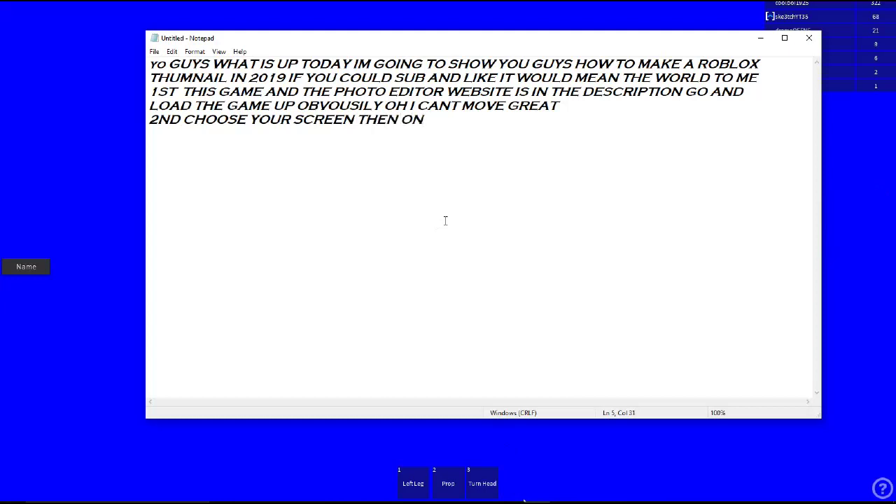
type("YOU HAVE ")
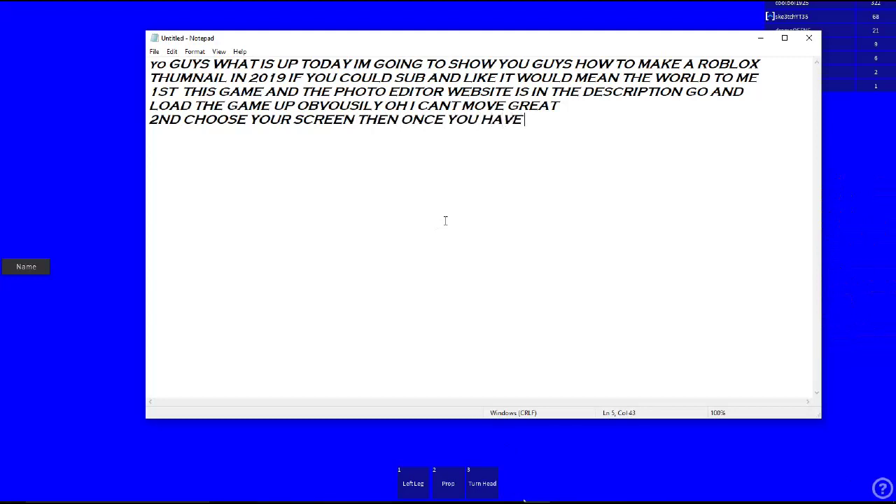
type("YOUR POSE UNE")
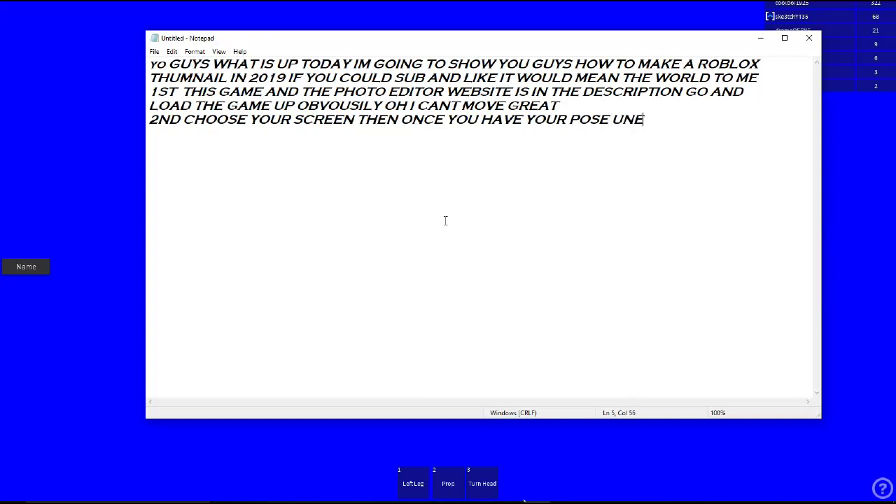
type("QUIP IT THE")
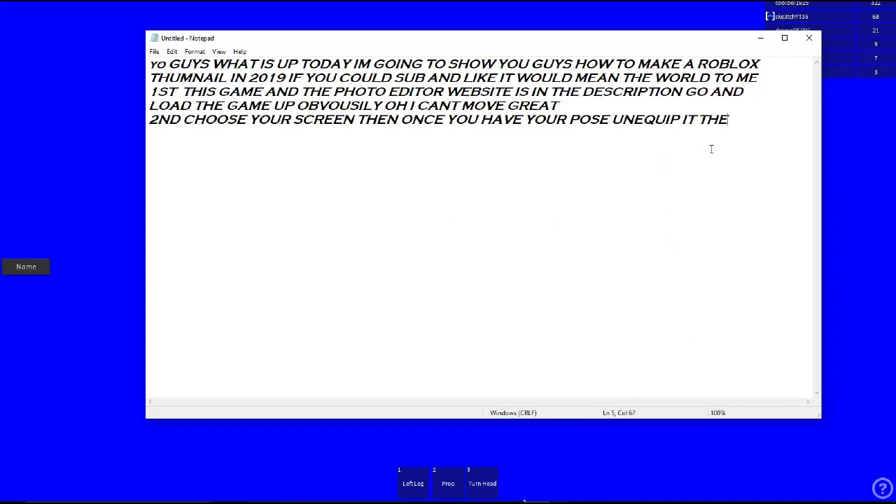
type("F")
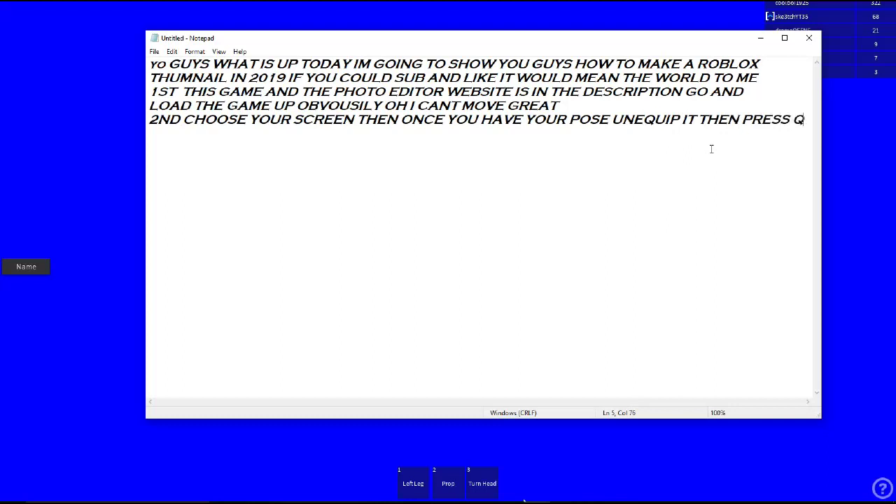
Step: Return to Roblox and hide the game interface so only the posed avatar and the plain background are displayed
left_click(138, 91)
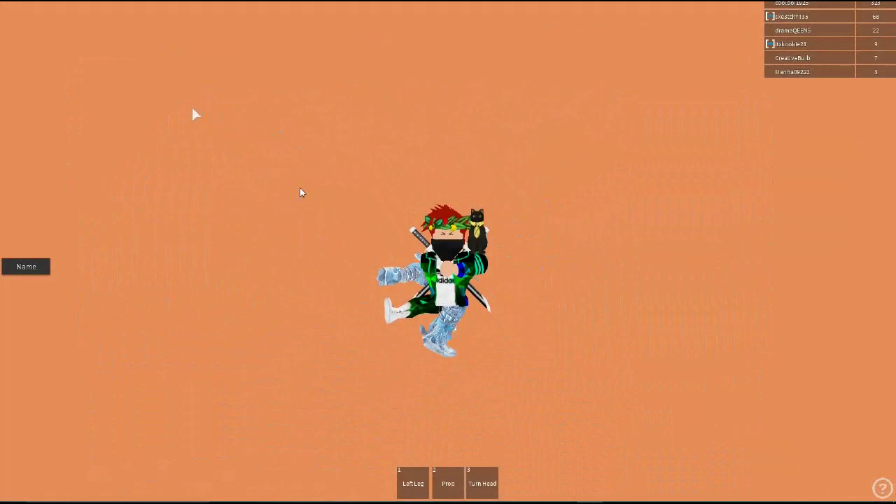
key("Escape")
key("Escape")
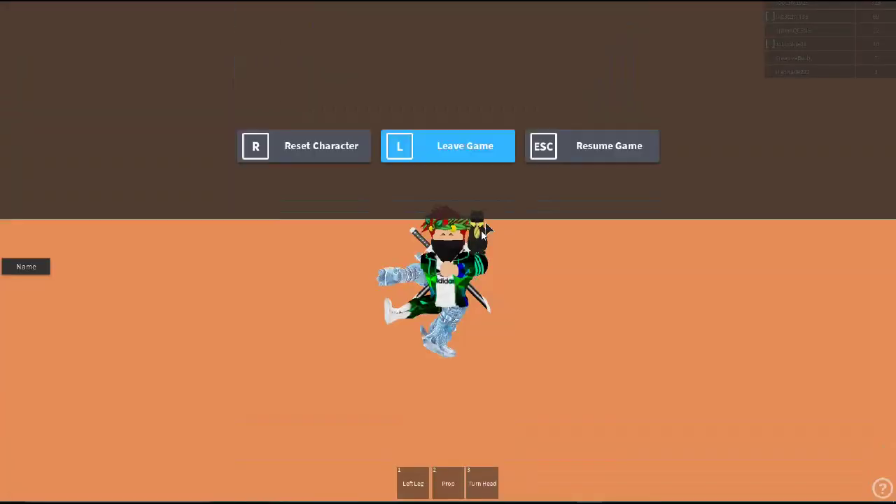
key("ctrl+shift+g")
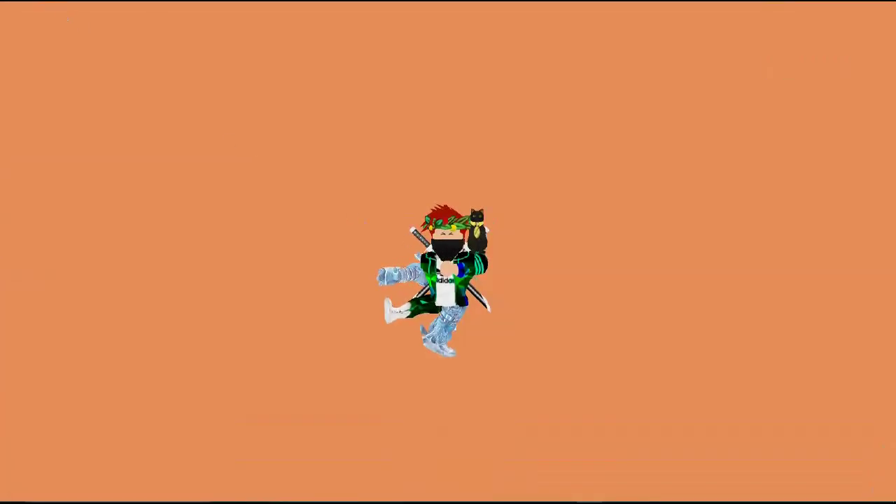
Step: Take a screenshot of the posed avatar with the game's Record options and open the screenshots folder
key("Escape")
left_click(606, 73)
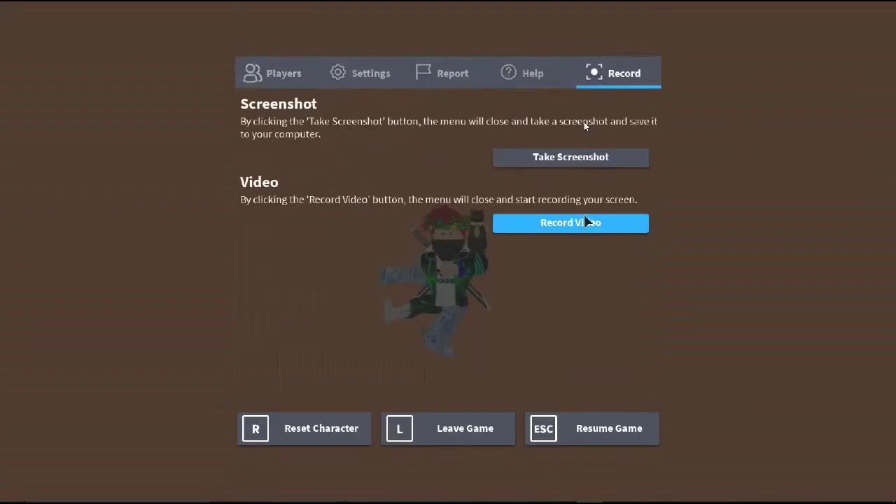
left_click(580, 160)
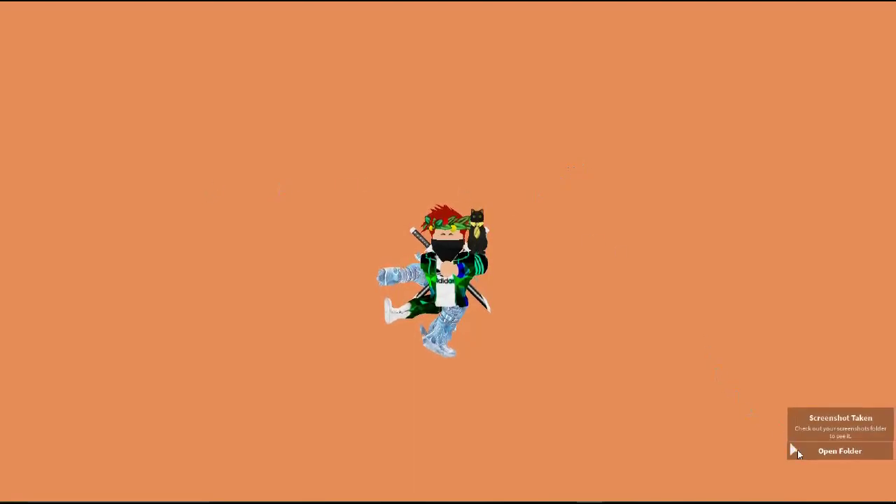
left_click(832, 451)
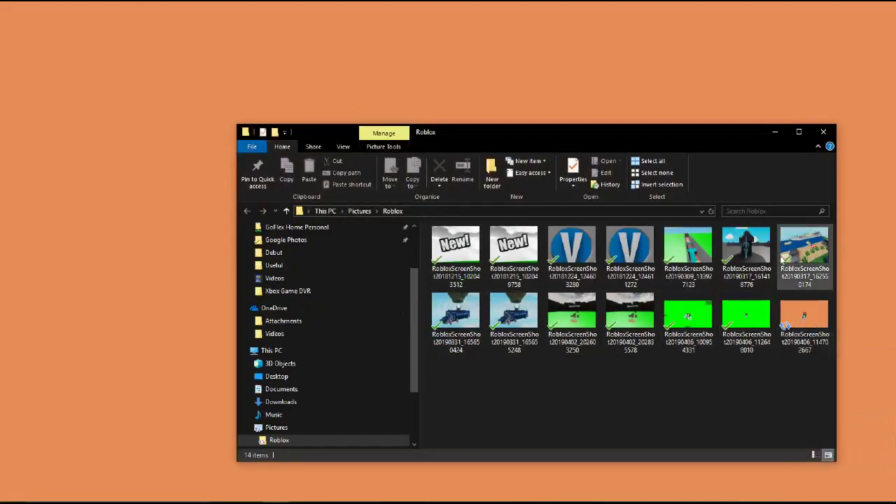
Step: Switch to the Pixlr site in the browser, launch Pixlr X, and choose the Web 720p (1280x720) preset for a new canvas
left_click(658, 80)
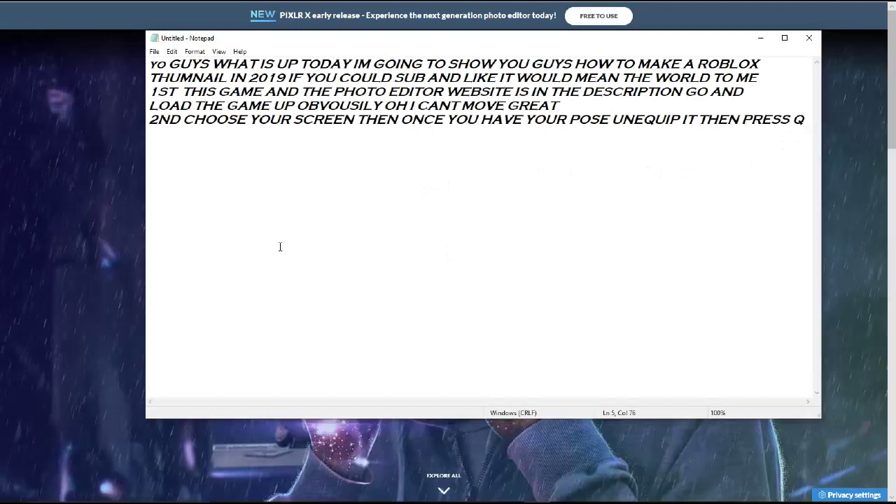
left_click(96, 251)
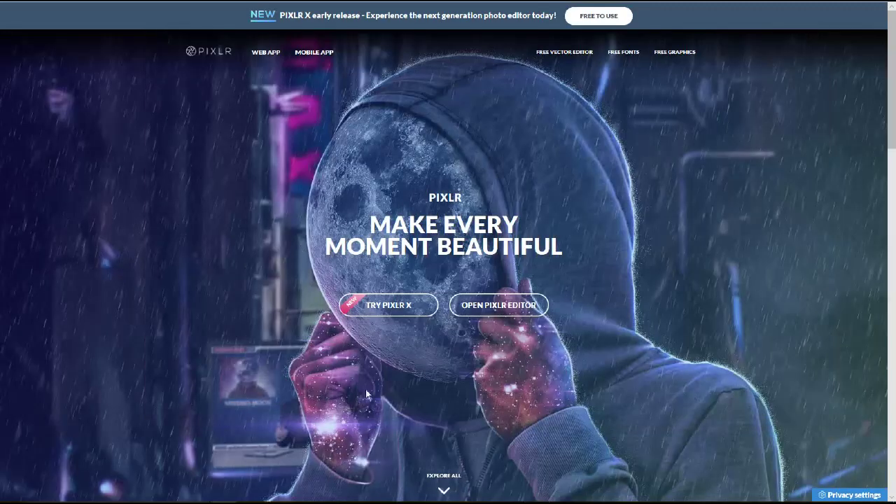
left_click(414, 295)
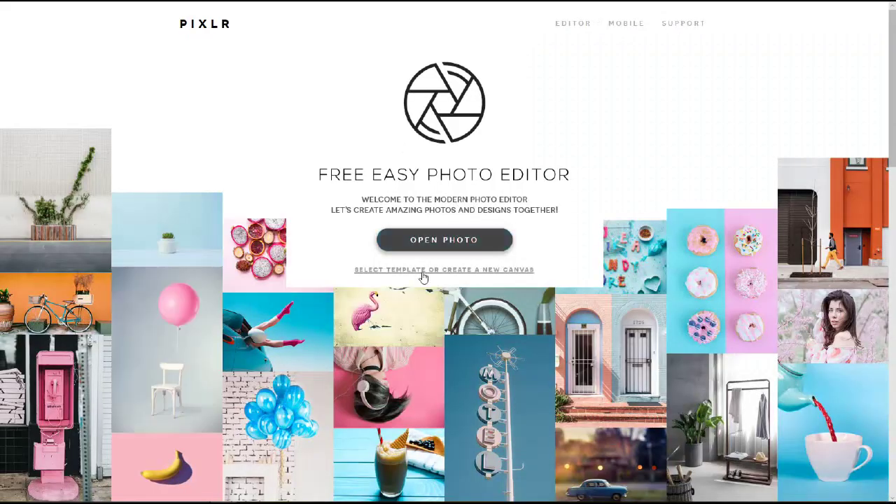
left_click(438, 270)
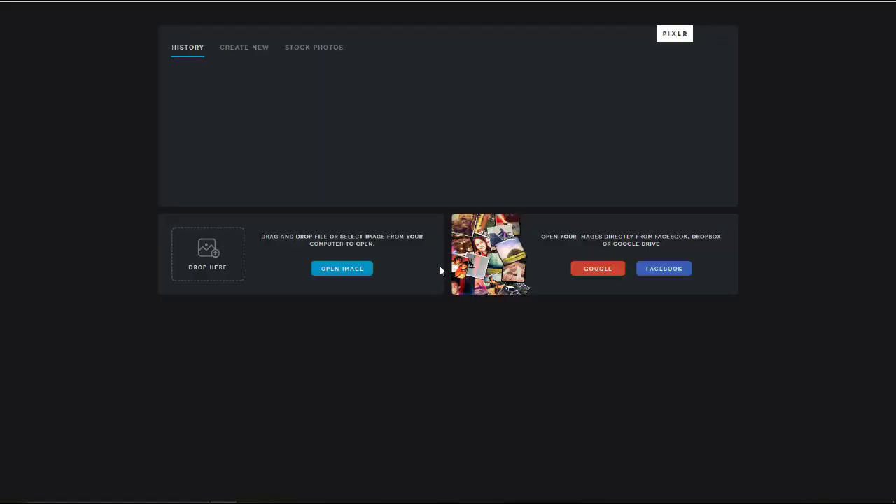
left_click(241, 54)
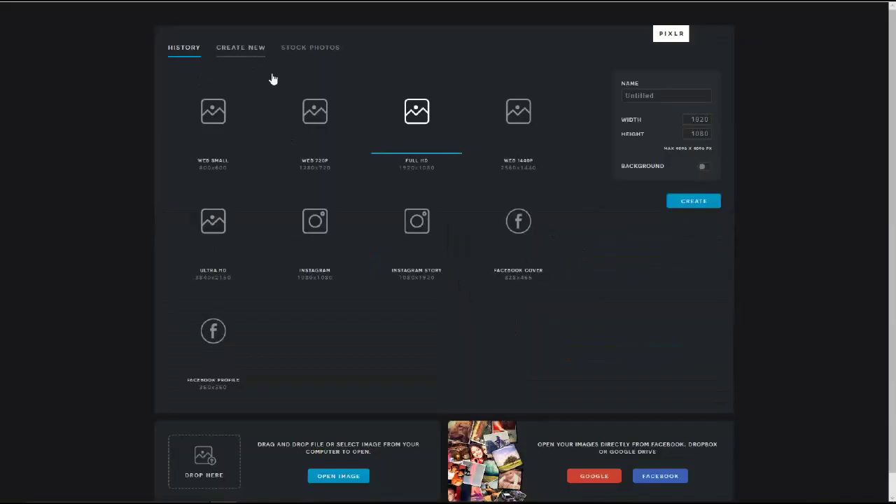
left_click(309, 124)
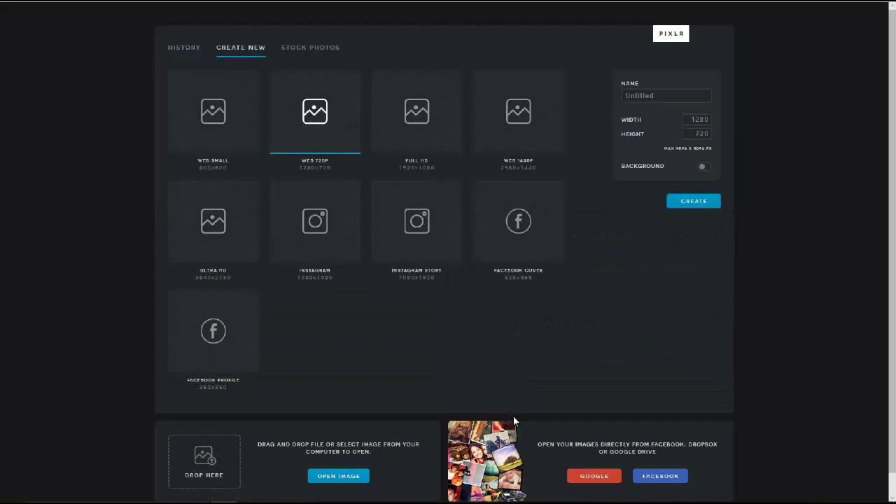
Step: Switch to Notepad and add the line "IT HAS TO BE 1280X720" below the second instruction
key("alt+Tab")
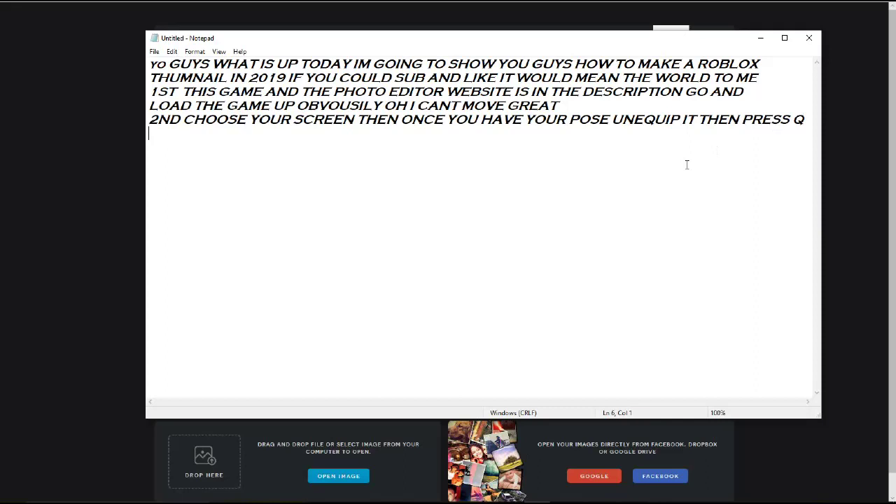
type("HAS TO BE 1280X")
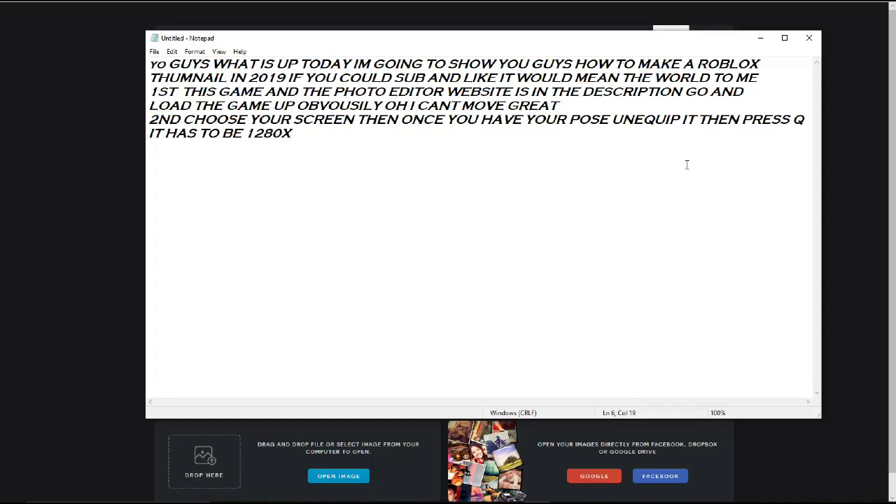
type("20")
Step: Return to Pixlr X, create the blank 1280x720 canvas, and start adding a layer
left_click(133, 289)
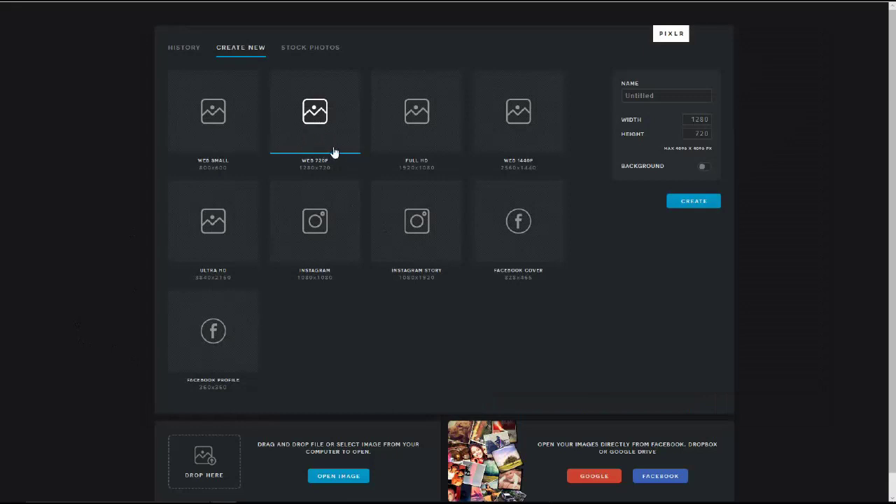
left_click(693, 201)
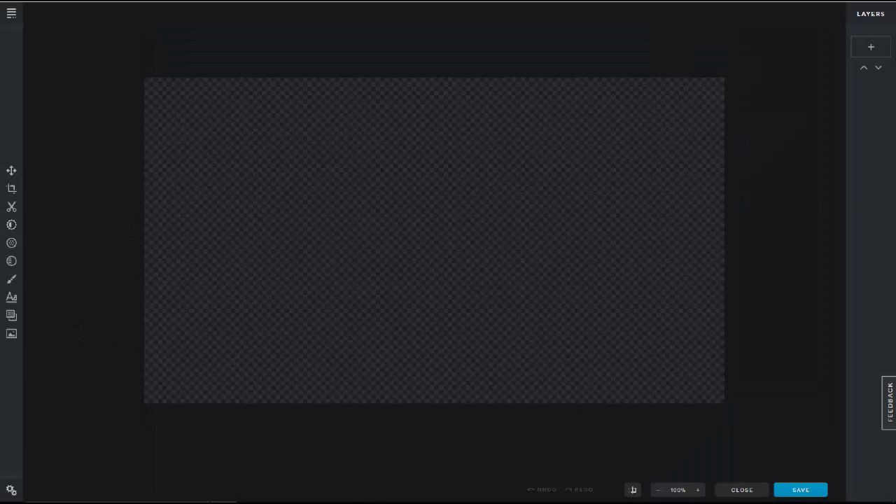
left_click(871, 46)
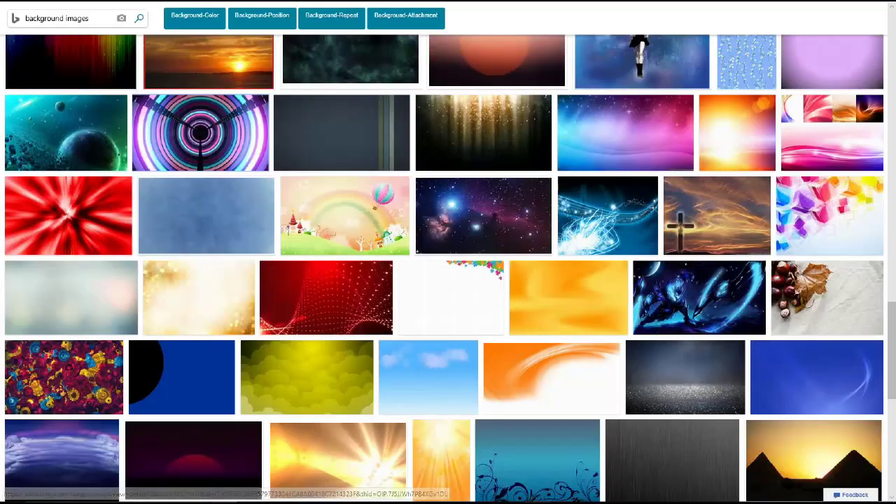
Step: Add the line "CHOOSE A BACKGROUND" to the Notepad notes and return to the Bing background image results
key("alt+Tab")
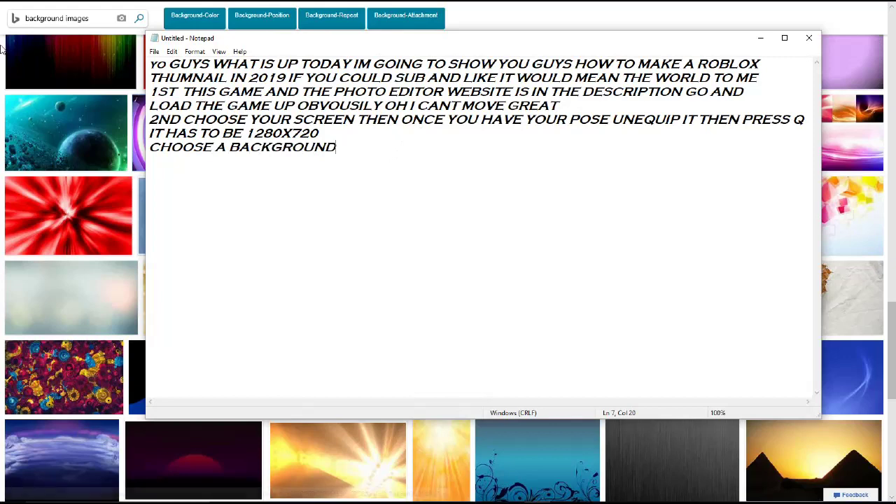
left_click(49, 94)
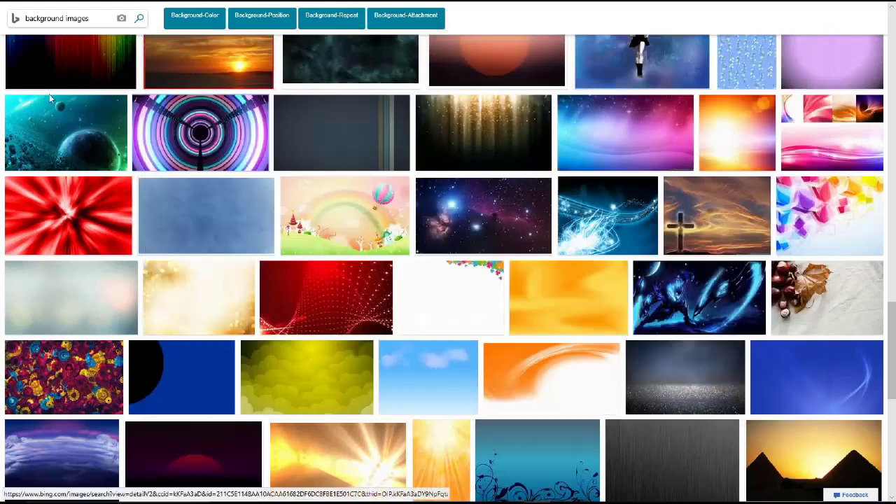
Step: Save the red starburst picture from the image results to the Documents folder as the JPEG th5Y18QDHS
right_click(83, 144)
left_click(45, 202)
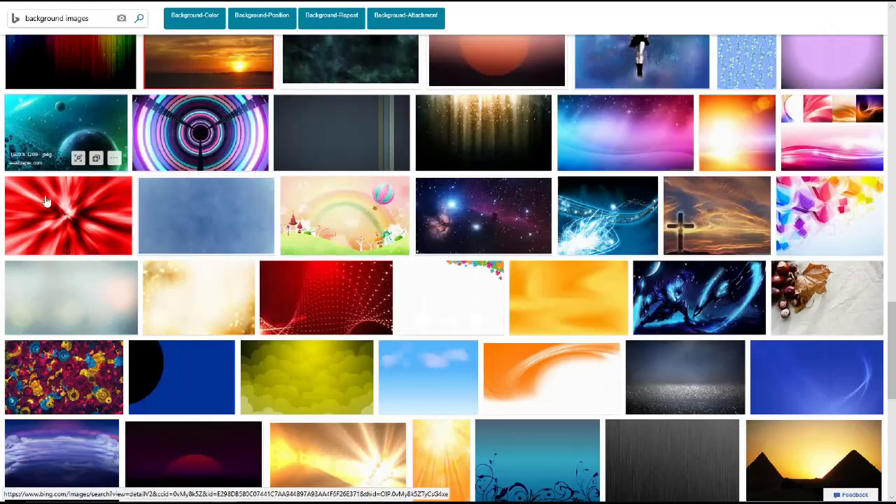
right_click(78, 214)
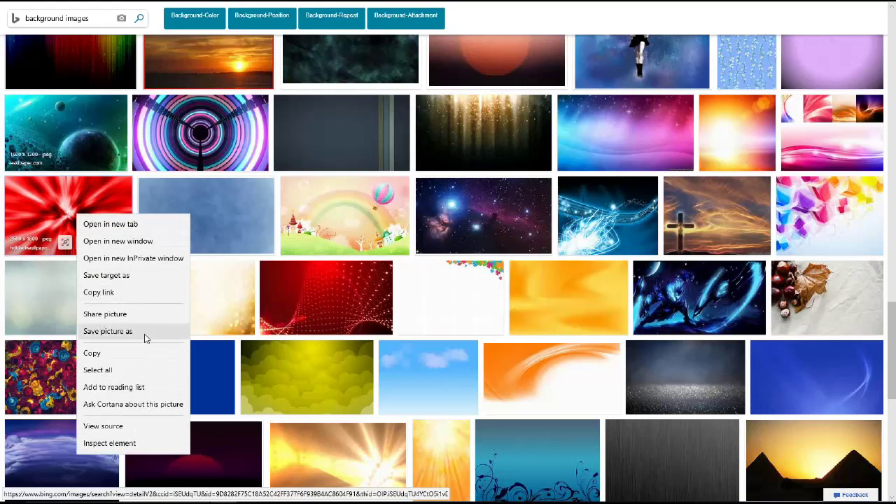
left_click(128, 333)
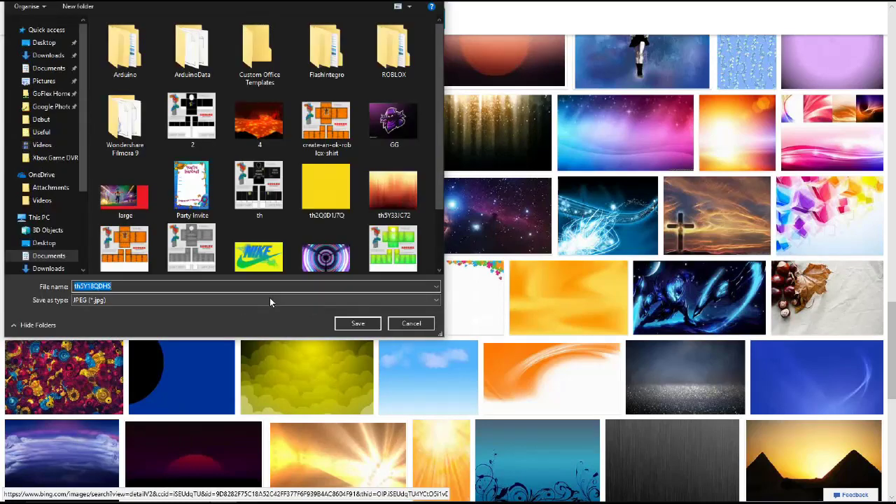
left_click(353, 323)
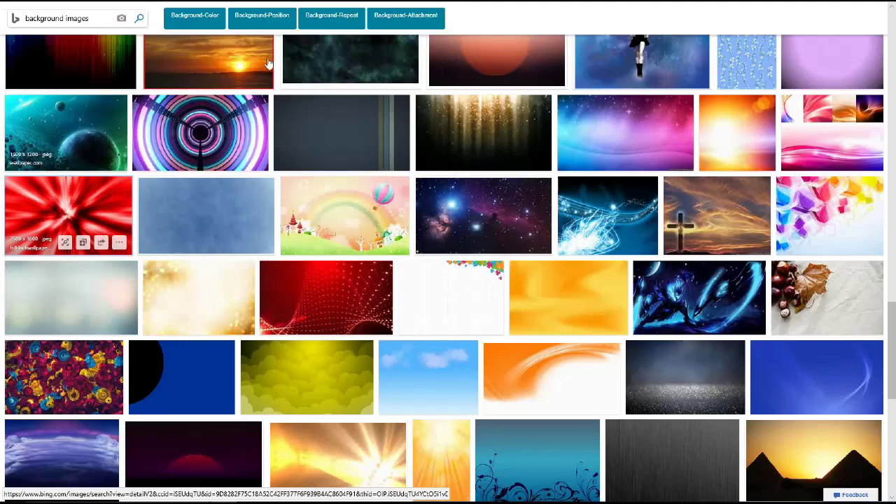
Step: Return to Pixlr X, add th5Y18QDHS as an image layer, and enlarge it to about 1439 x 891 so it covers the canvas
scroll(448, 268, "down", 1)
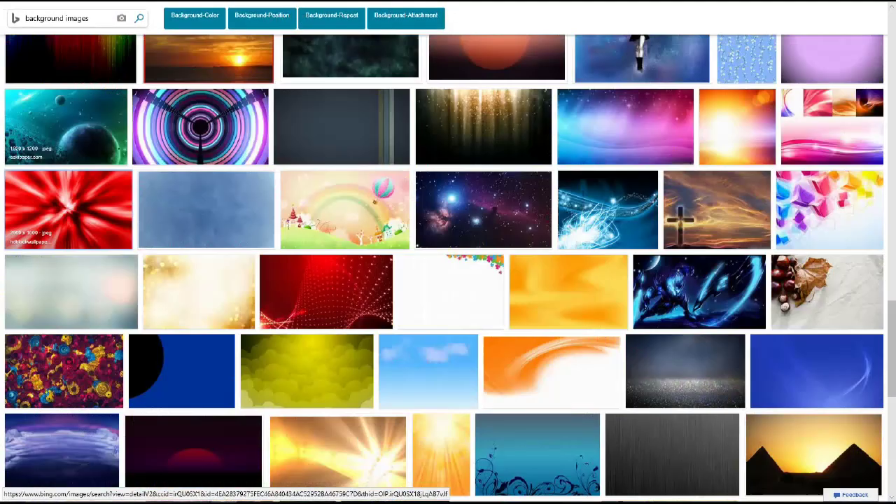
scroll(448, 268, "down", 2)
scroll(448, 268, "up", 3)
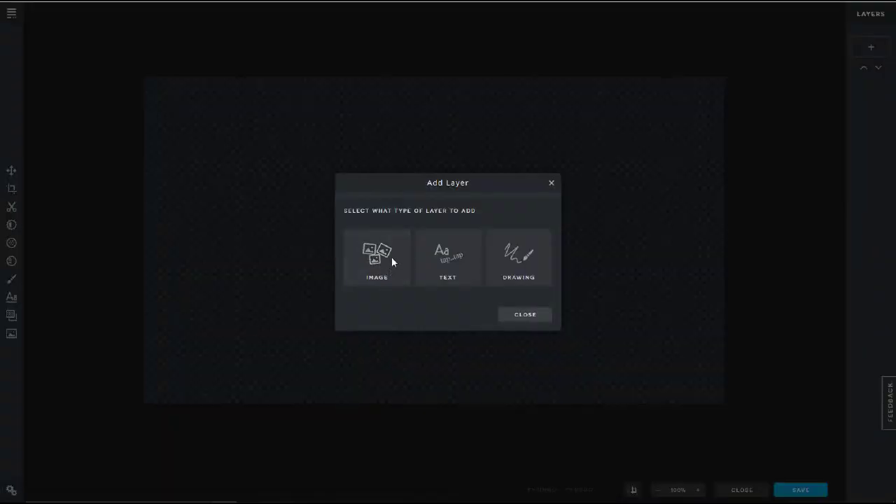
left_click(393, 256)
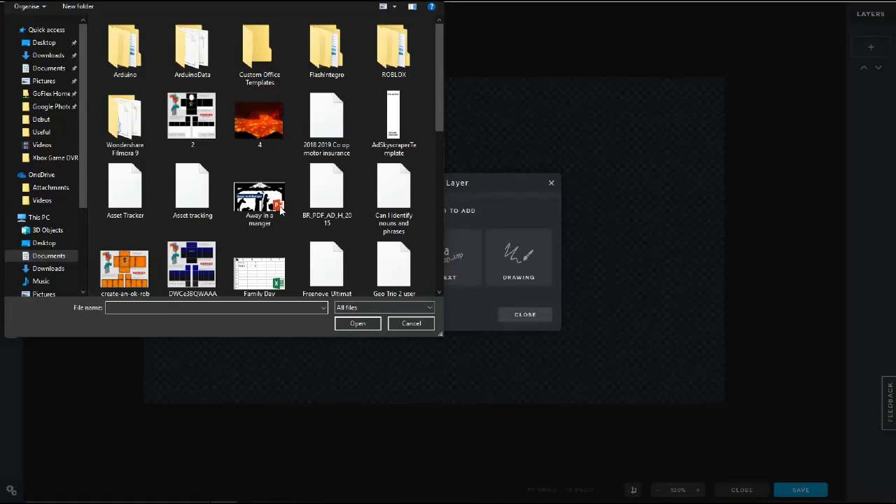
scroll(279, 208, "down", 10)
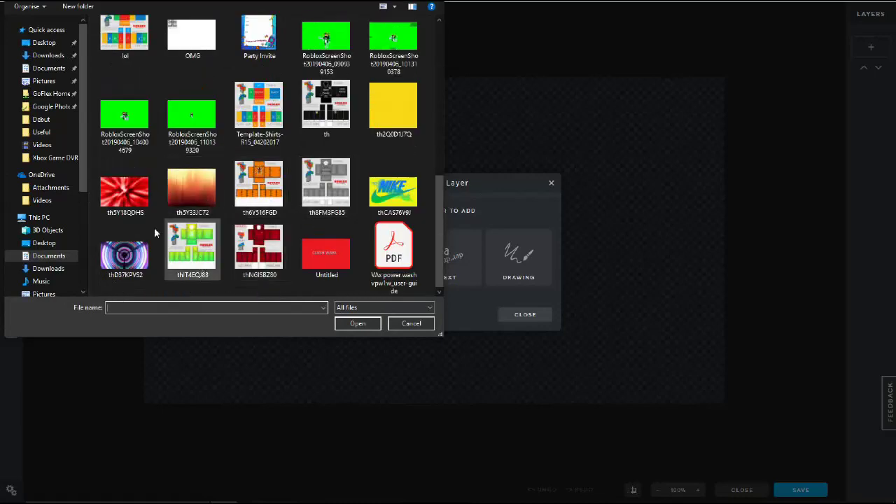
left_click(124, 190)
left_click(357, 323)
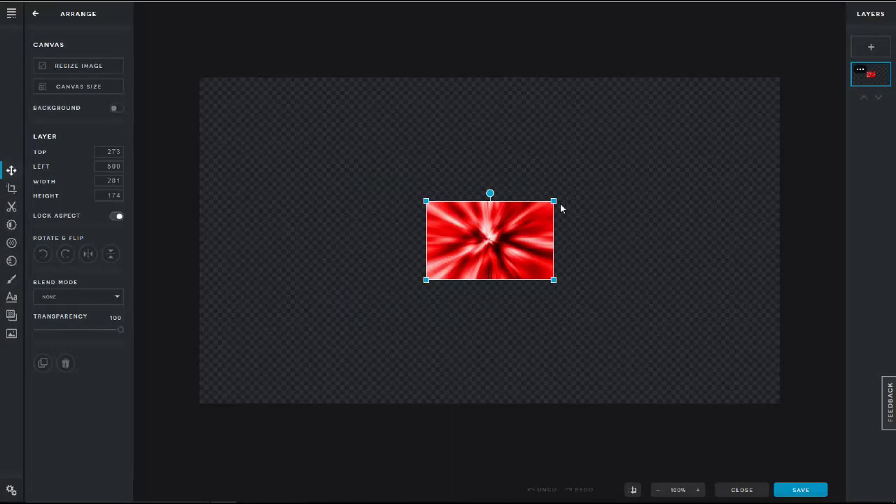
left_click_drag(555, 200, 795, 51)
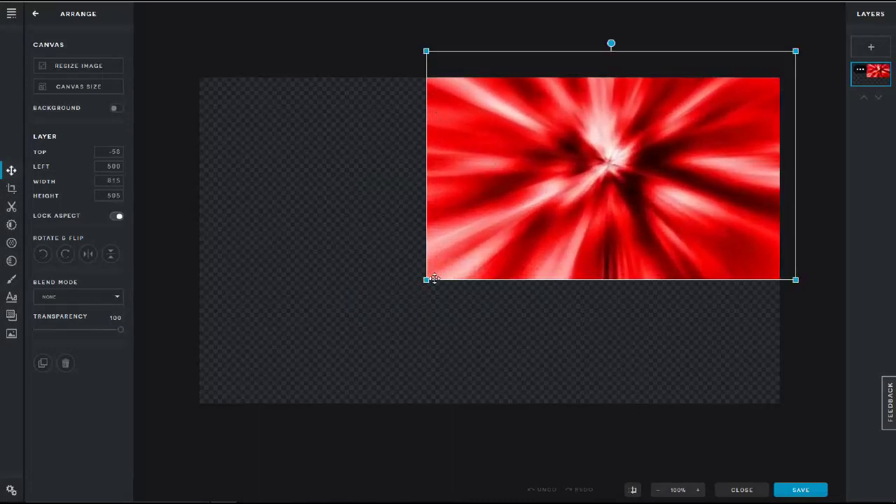
left_click_drag(426, 279, 85, 494)
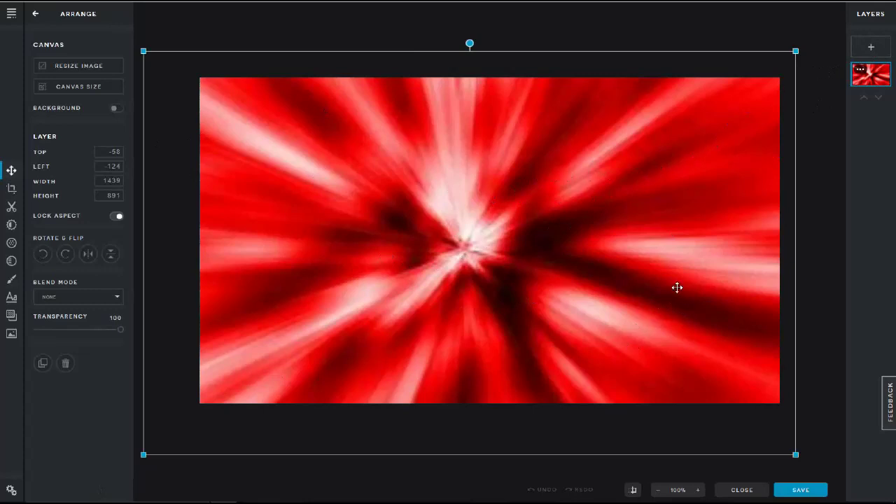
Step: Start adding a second image layer and search the Documents folder for the avatar screenshot with the orange backdrop
left_click(871, 47)
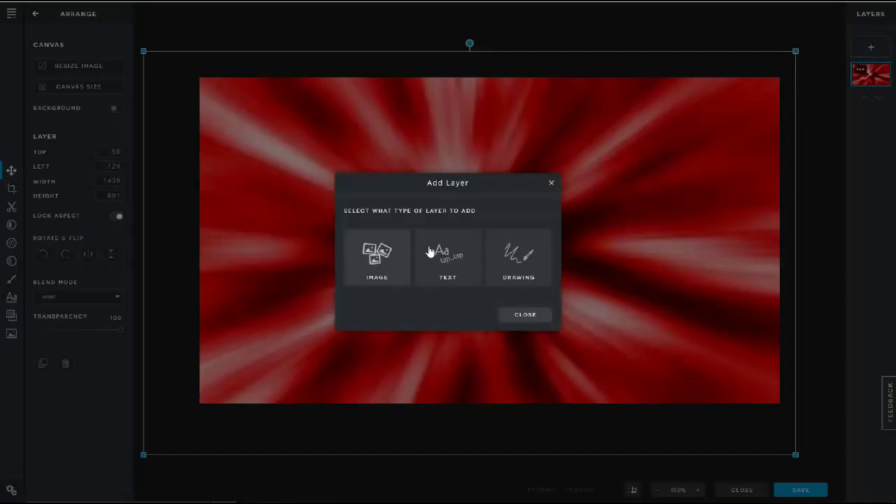
left_click(377, 258)
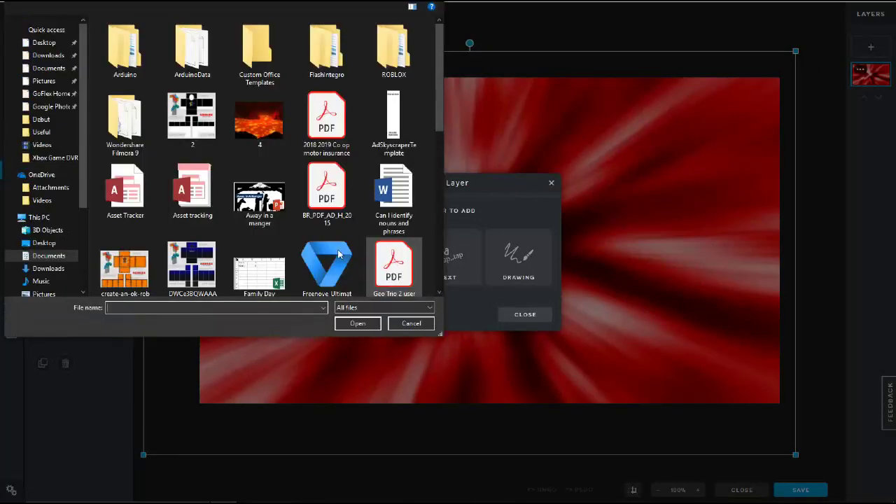
scroll(333, 225, "down", 10)
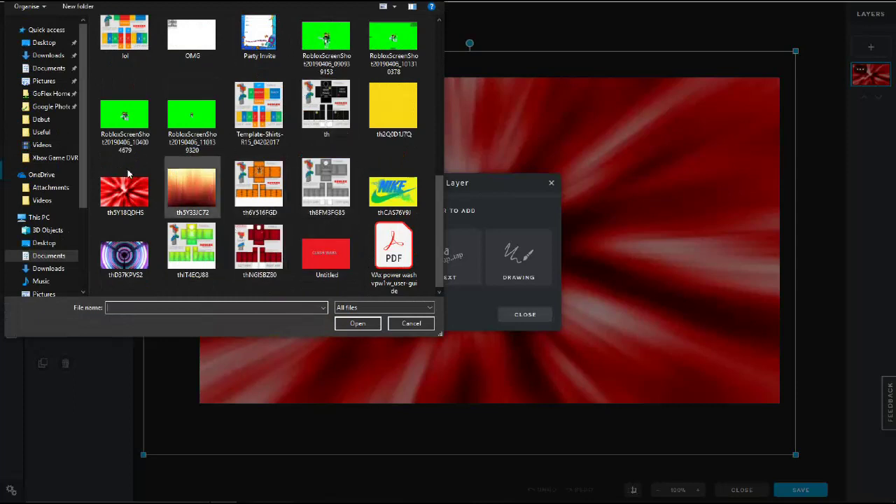
scroll(353, 160, "up", 5)
scroll(353, 136, "down", 5)
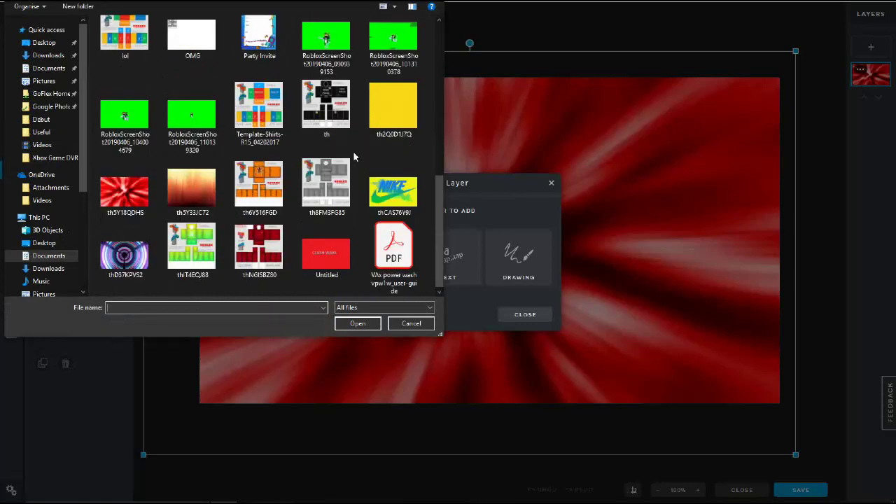
scroll(392, 114, "up", 5)
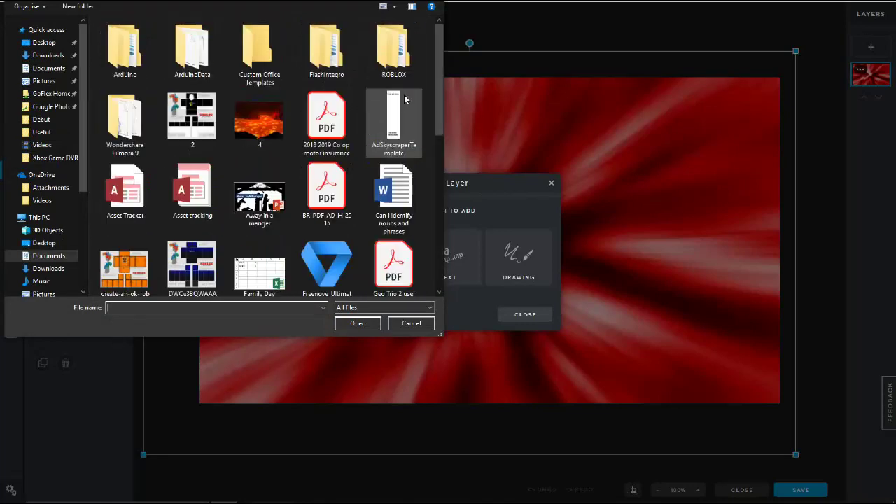
scroll(238, 130, "down", 4)
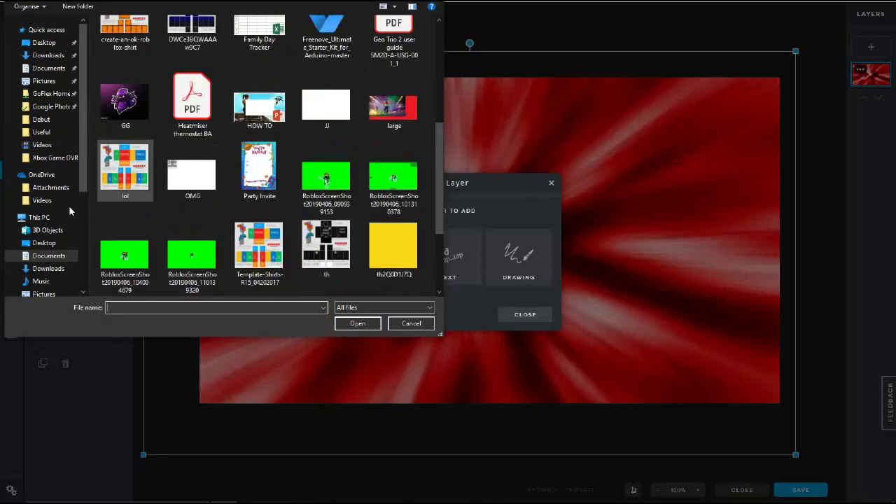
scroll(49, 220, "down", 2)
scroll(45, 189, "down", 3)
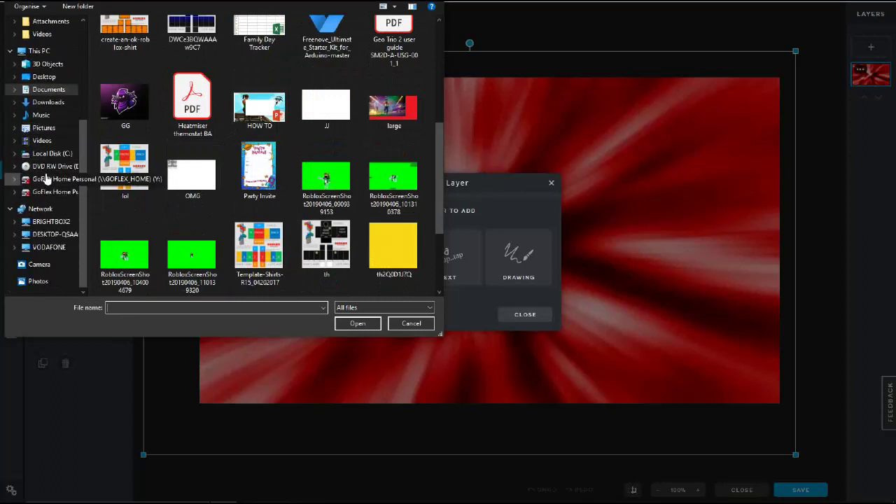
scroll(60, 140, "up", 2)
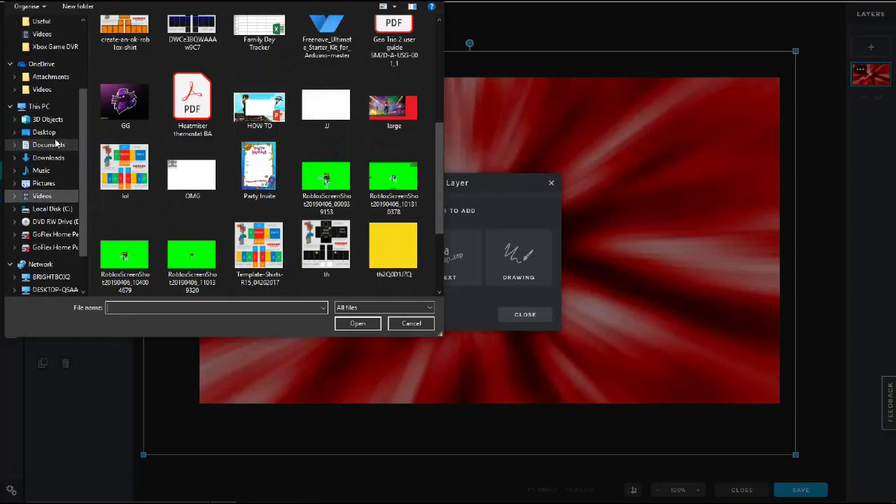
scroll(60, 151, "up", 2)
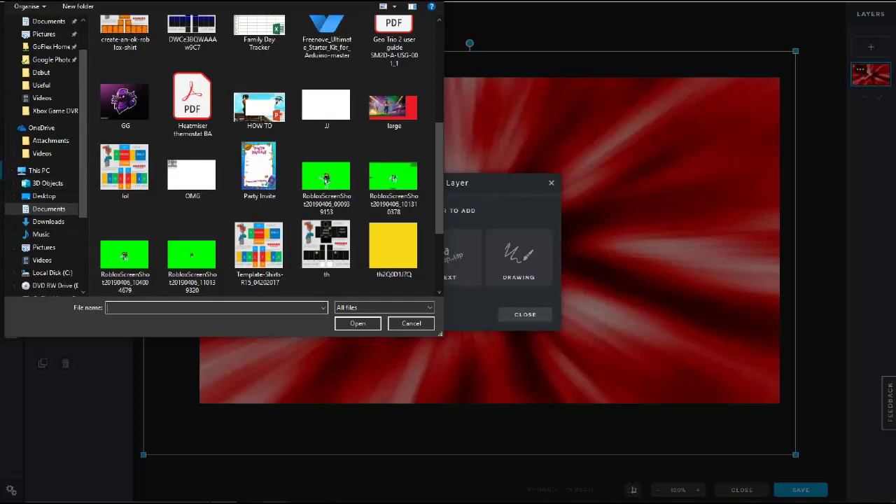
Step: Switch to the Roblox pictures folder in File Explorer, transfer RobloxScreenShot20190406_114702667 to Documents, and return to Pixlr's file selection
mouse_move(347, 500)
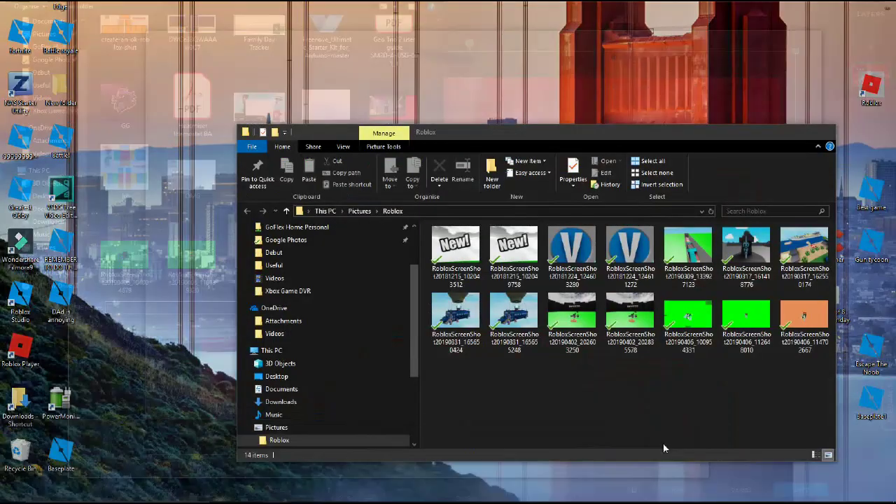
left_click(651, 467)
left_click_drag(812, 337, 400, 400)
left_click(160, 217)
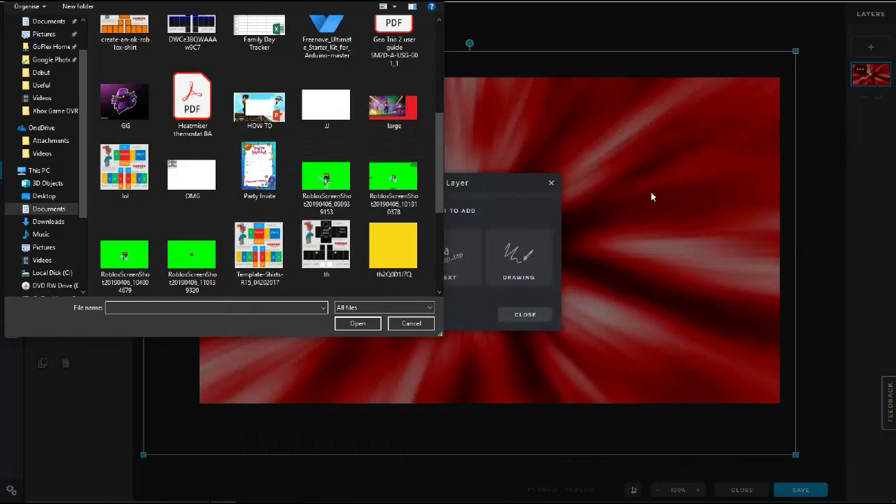
Step: Add RobloxScreenShot20190406_114702667 as a layer above the red background and shift it to about left 39, top 5
scroll(245, 208, "down", 3)
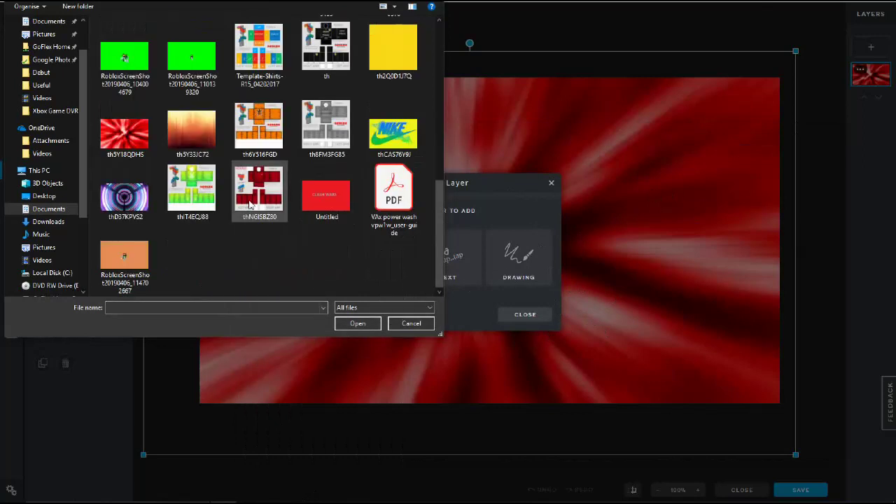
left_click(128, 264)
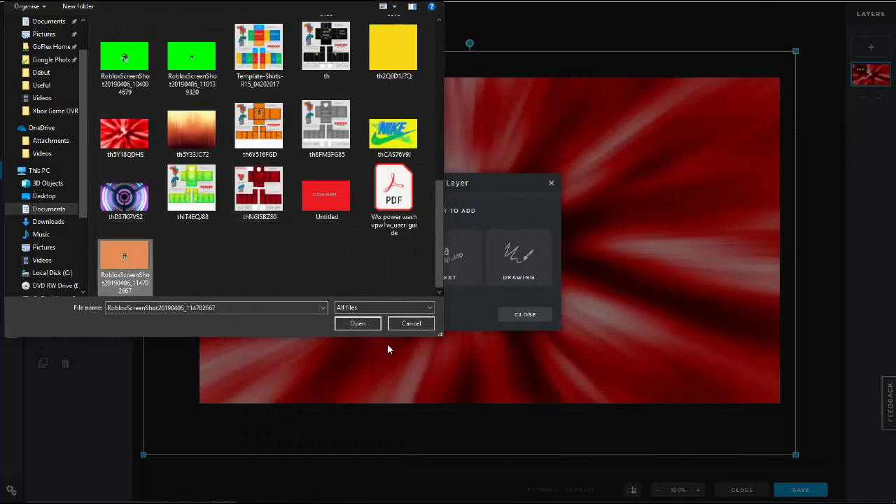
left_click(367, 324)
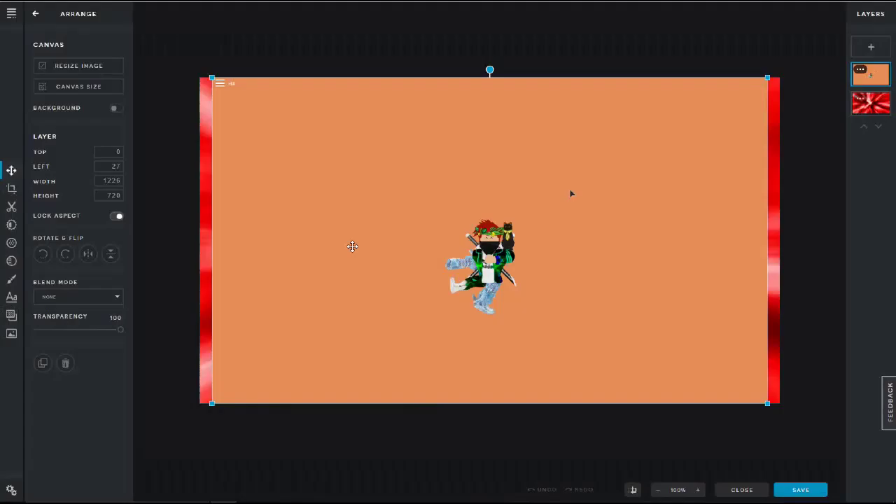
left_click_drag(343, 222, 379, 225)
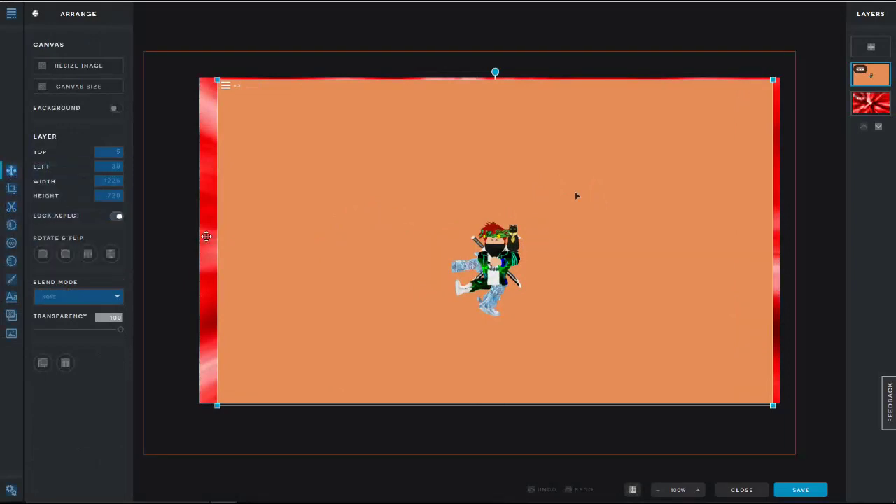
Step: Remove the orange backdrop around the avatar with the magic Cutout tool in Remove mode
left_click(11, 205)
left_click(68, 55)
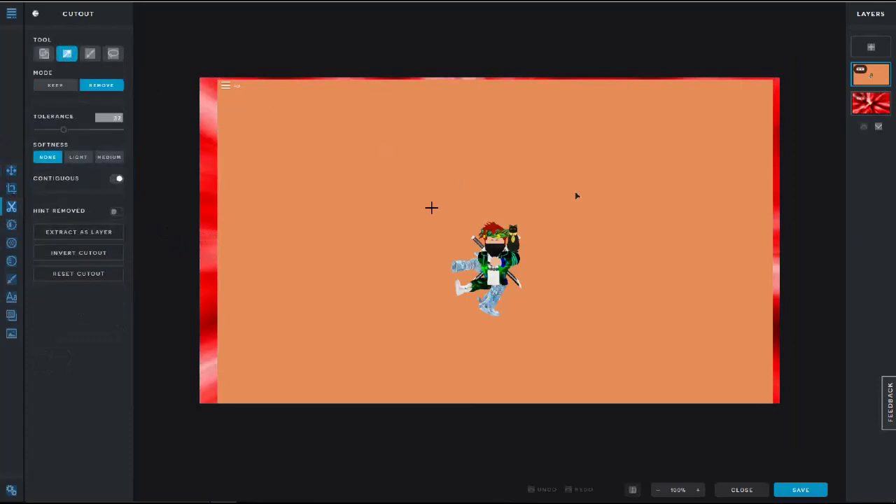
left_click(459, 173)
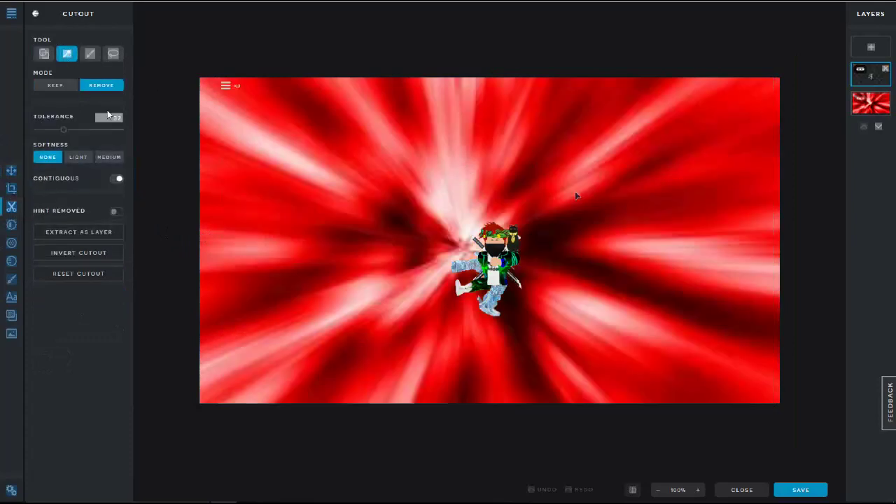
Step: Remove the leftover menu icon from the avatar layer with a rectangular cutout, and move the avatar onto the starburst's centre
left_click(44, 54)
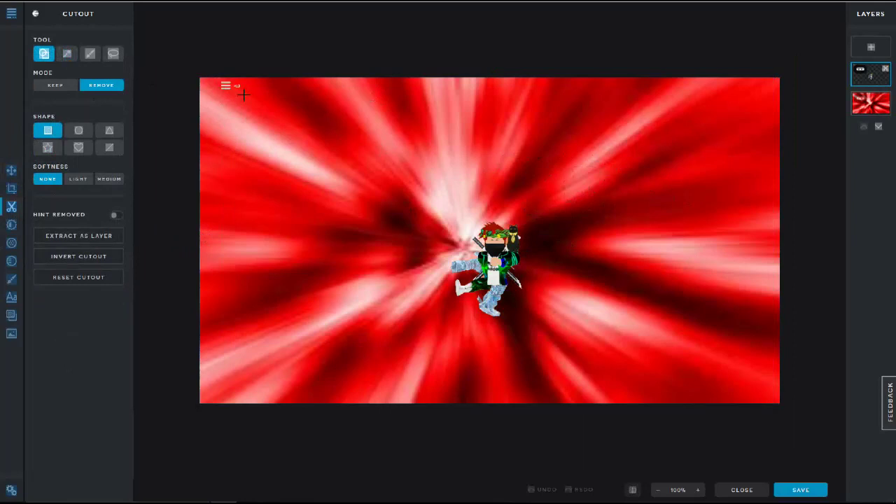
left_click(303, 95)
left_click(11, 171)
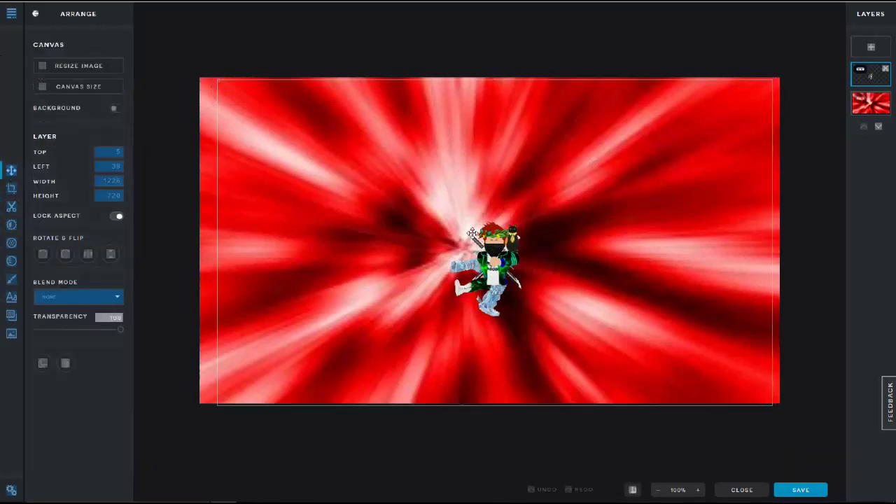
mouse_move(472, 233)
left_mouse_down()
mouse_move(462, 224)
mouse_move(469, 226)
left_mouse_up()
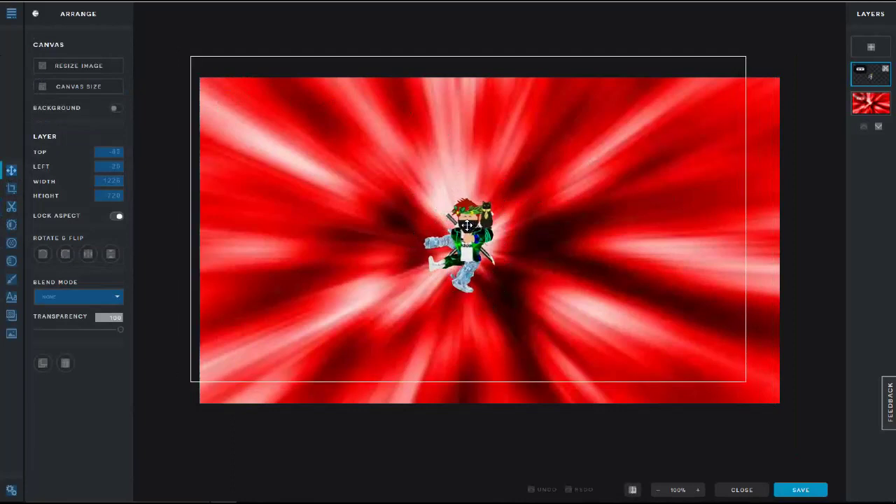
Step: Add a new text layer, move it above the avatar, and set its font to Alvida
left_click(11, 299)
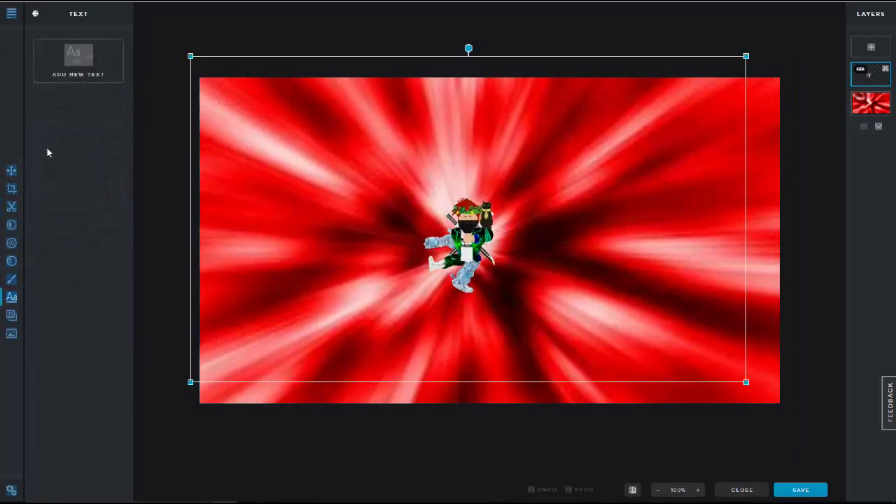
left_click(89, 68)
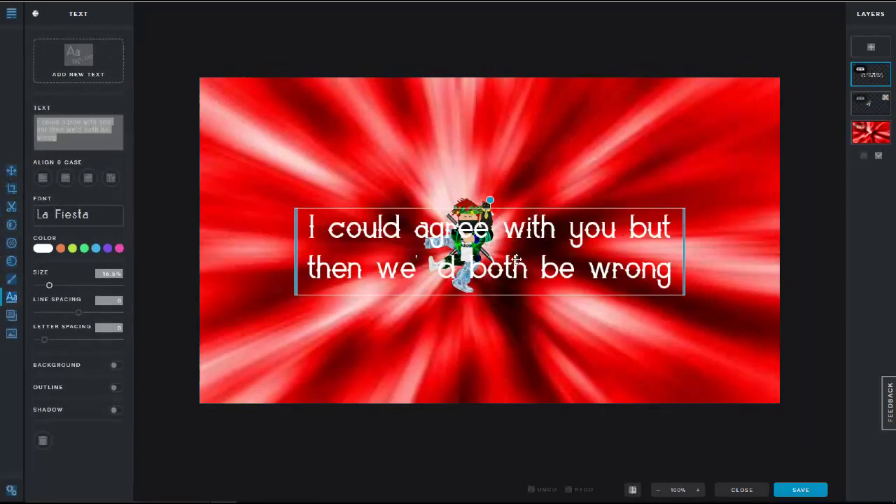
left_click_drag(515, 259, 484, 148)
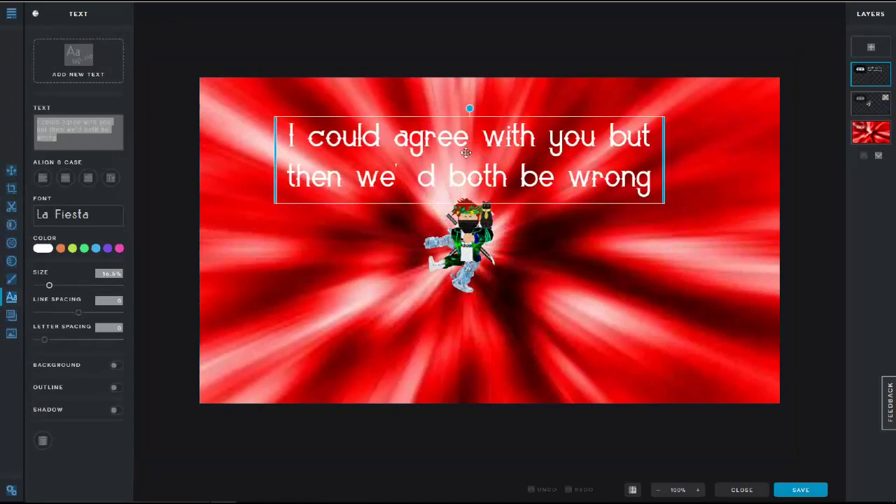
left_click(77, 214)
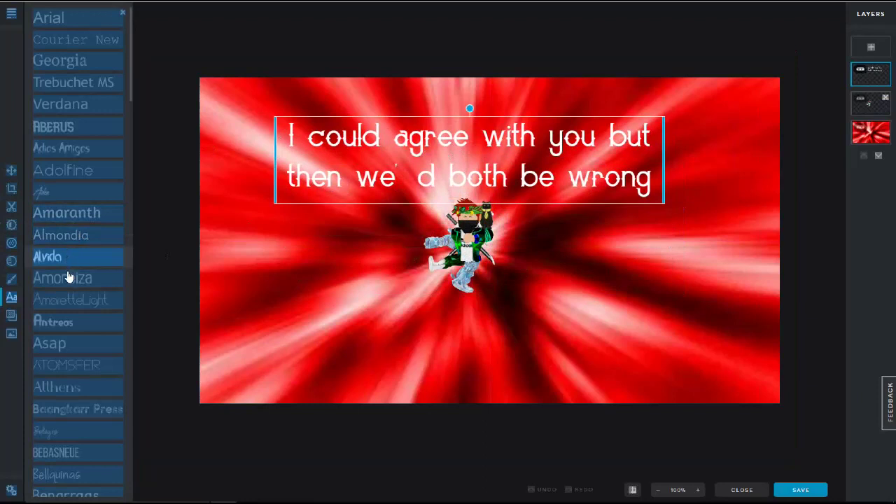
left_click(69, 257)
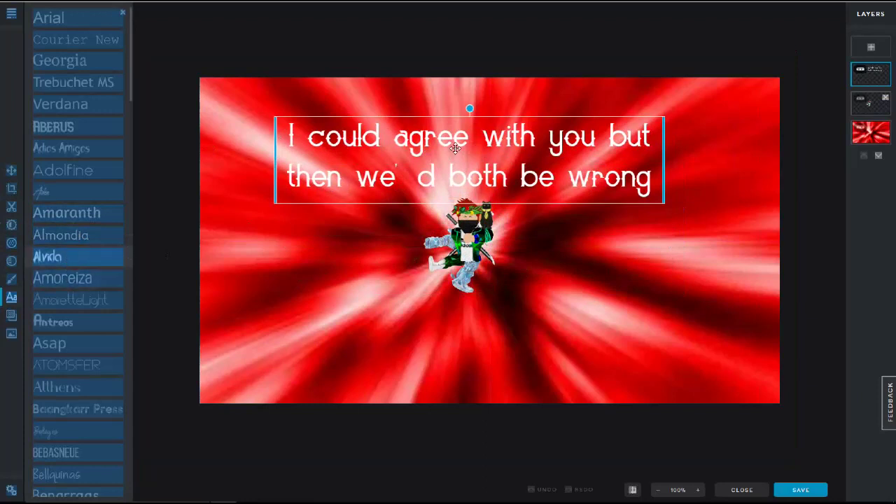
Step: Replace the placeholder sentence in the text layer with PLZ SUB
double_click(608, 141)
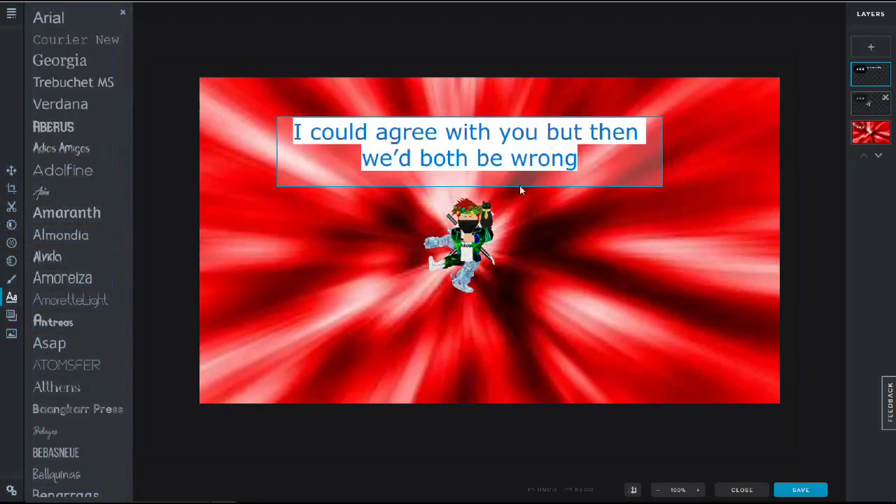
key("BackSpace")
type("pl")
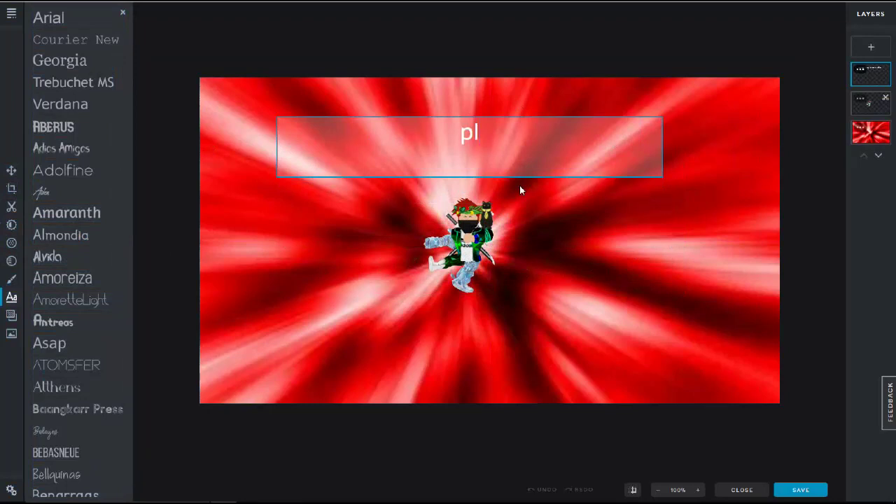
key("BackSpace")
key("BackSpace")
type("PLZ SUB")
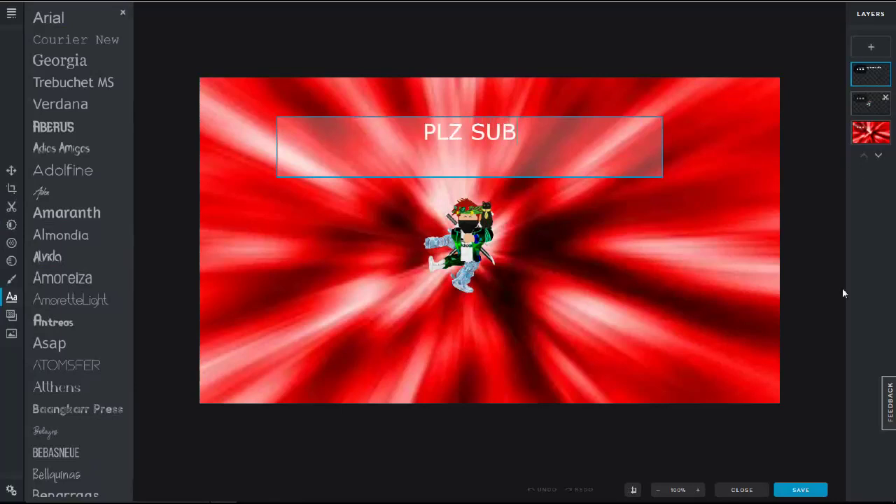
left_click(750, 288)
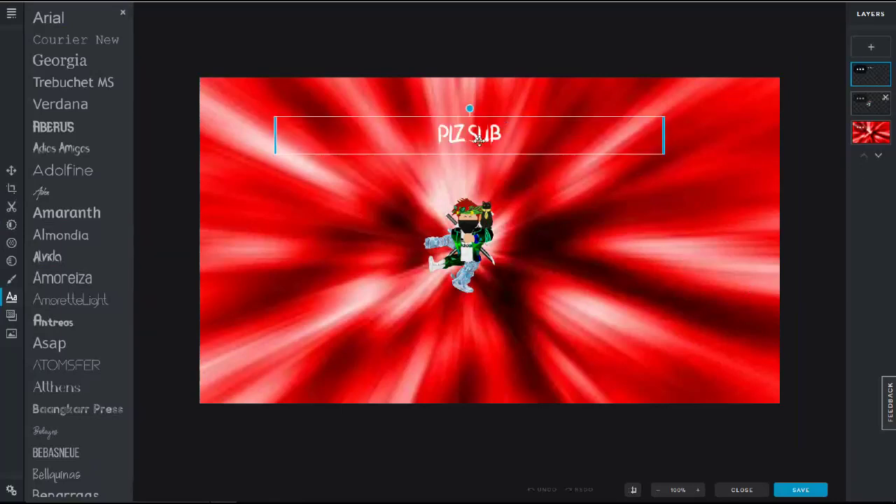
Step: Move the PLZ SUB text down so it sits just above the avatar's head
left_click_drag(469, 150, 472, 189)
left_click_drag(465, 194, 464, 195)
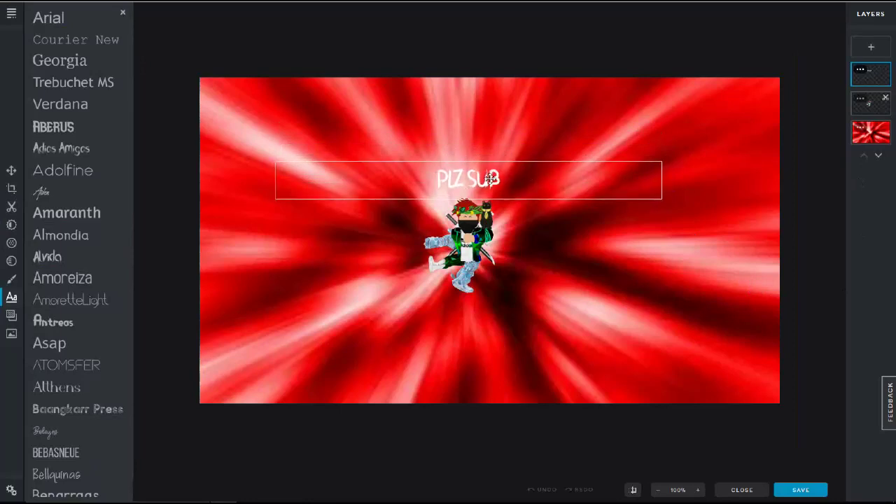
left_click(490, 179)
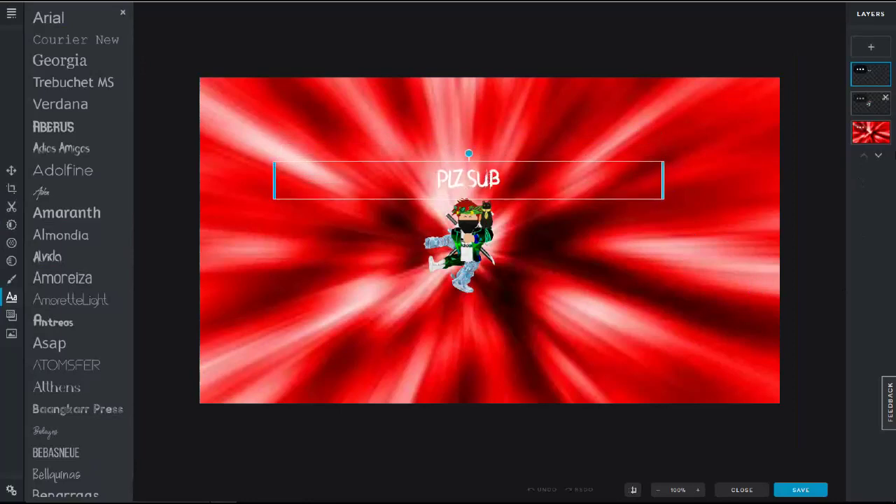
Step: Export the thumbnail as a high-quality JPG at 1280 x 720 and save the downloaded file to the computer
left_click(798, 489)
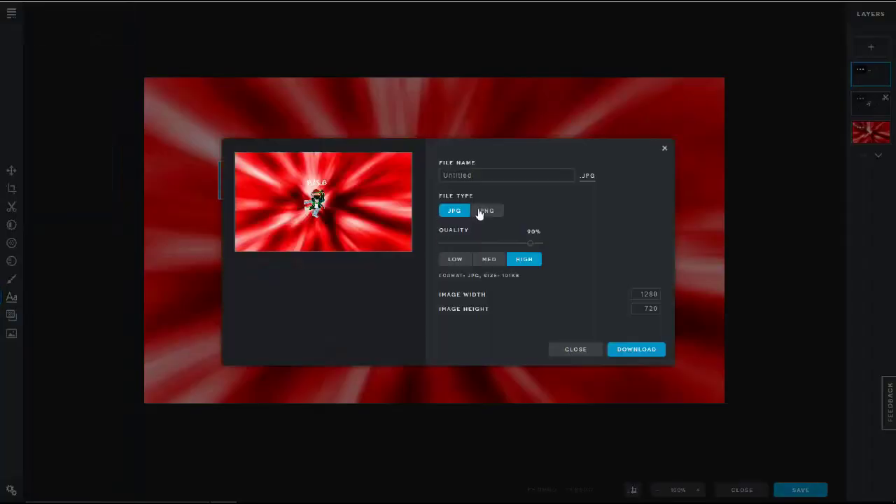
left_click(634, 350)
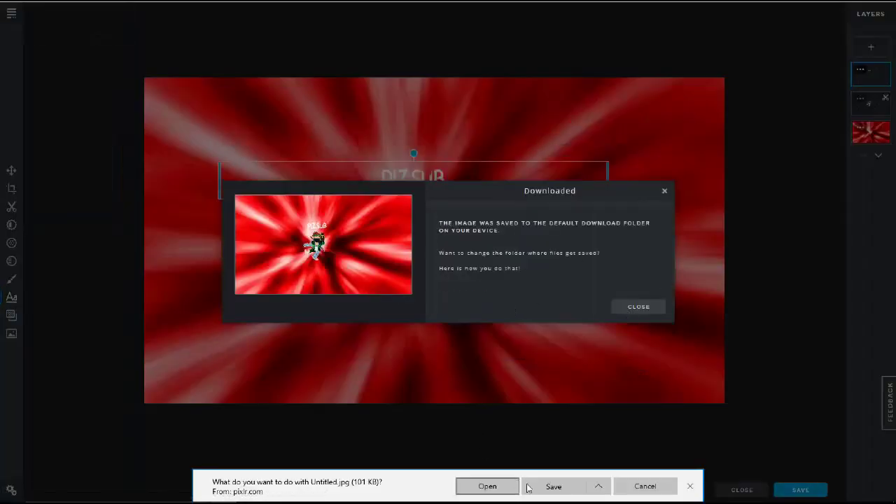
left_click(541, 487)
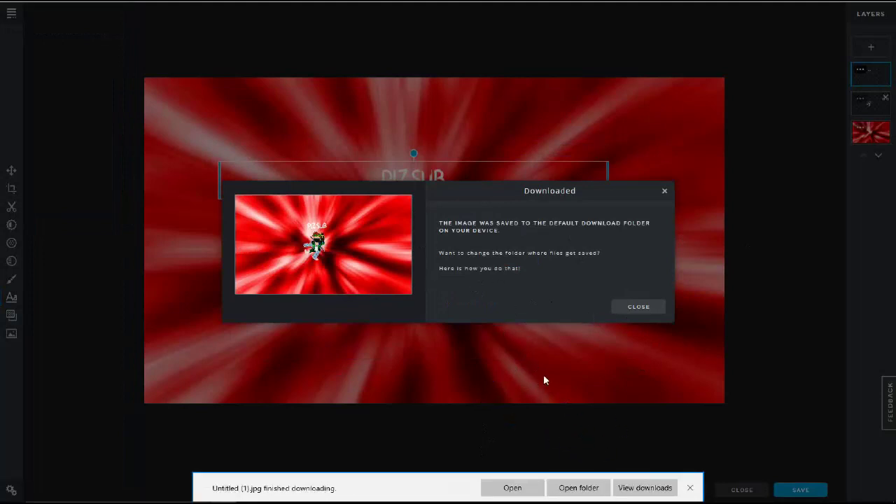
key("alt+Tab")
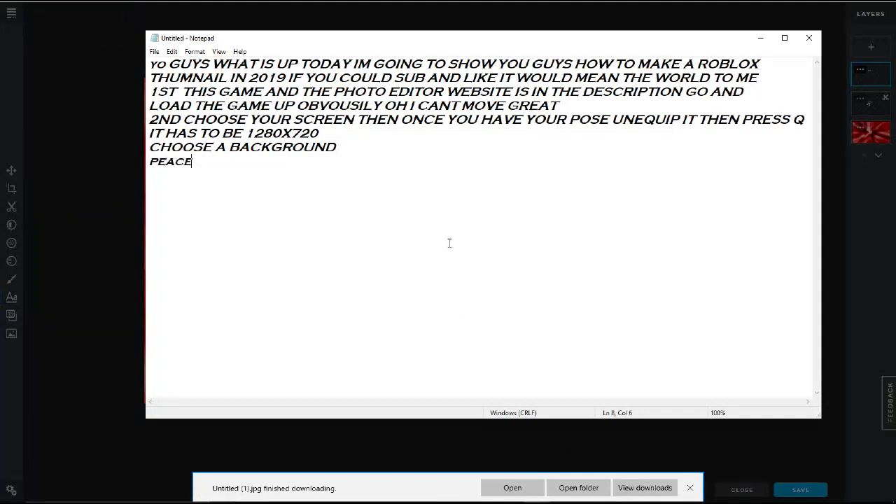
key("alt+Tab")
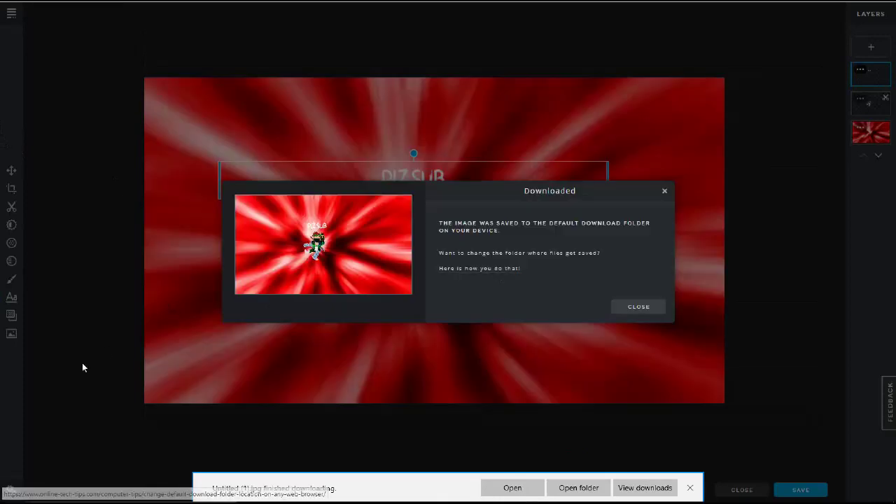